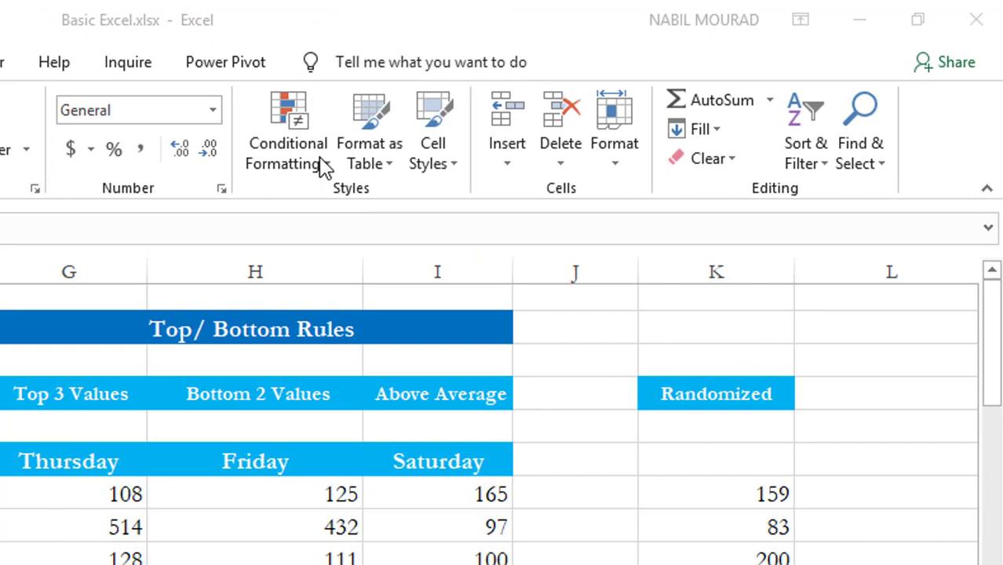
- Examine the conditional formatting choices: Highlight Cells Rules, Top/Bottom Rules, Data Bars, Color Scales and Icon Sets
left_click(328, 169)
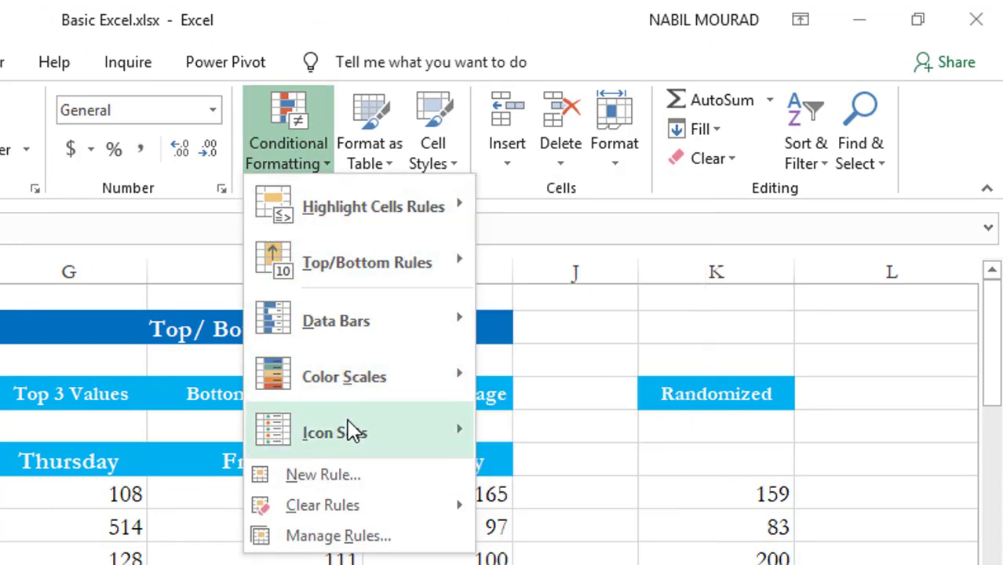
mouse_move(377, 318)
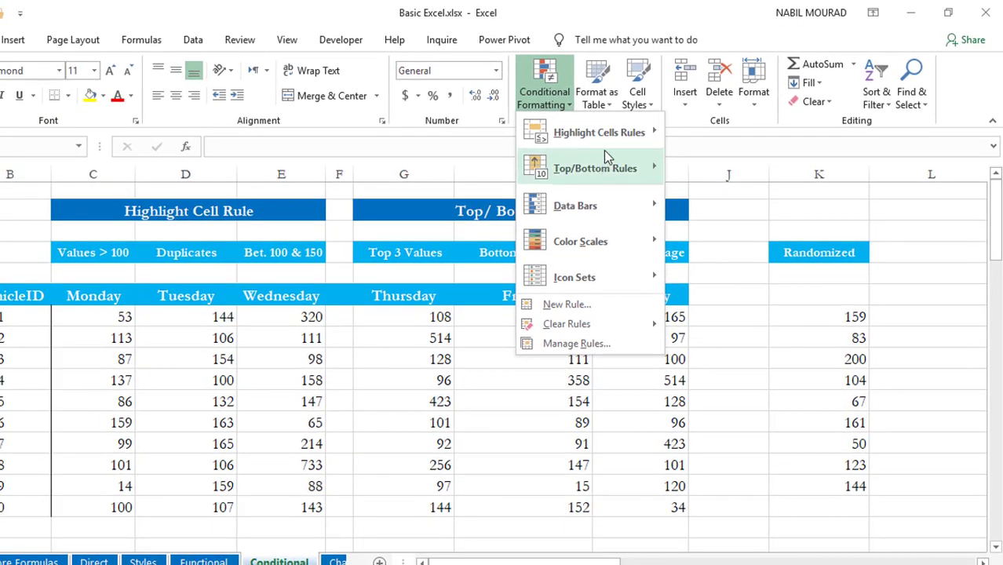
mouse_move(399, 212)
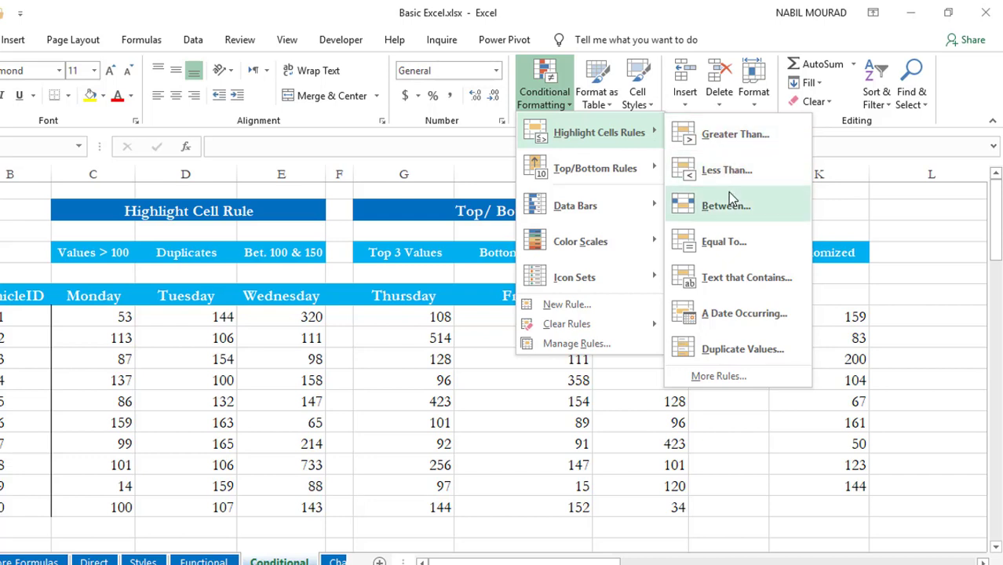
mouse_move(604, 179)
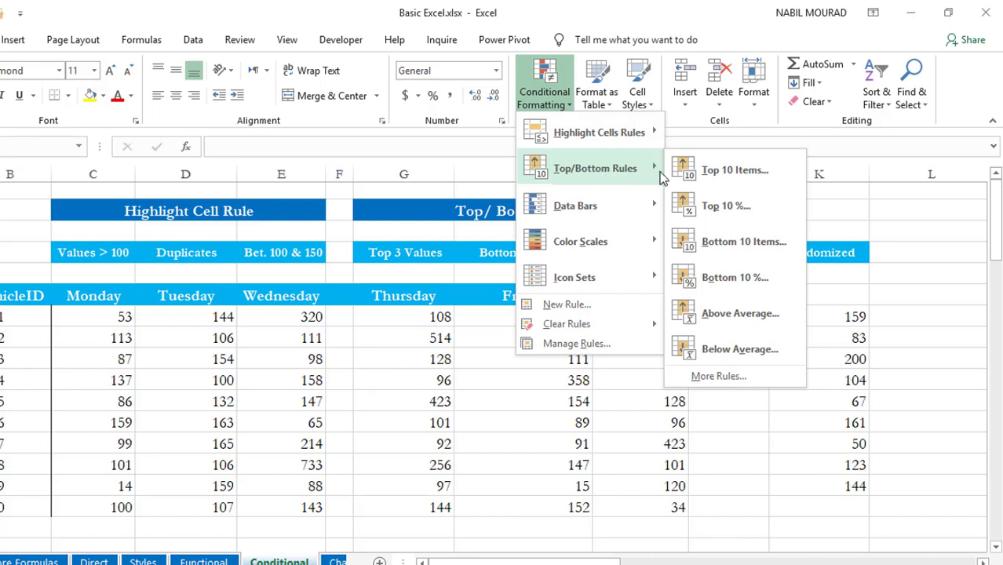
mouse_move(594, 205)
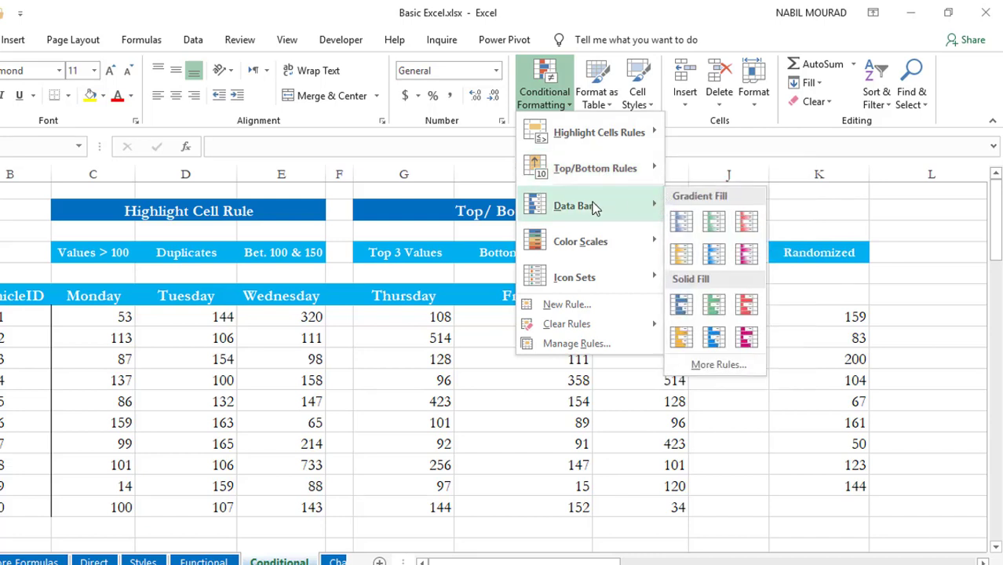
mouse_move(594, 239)
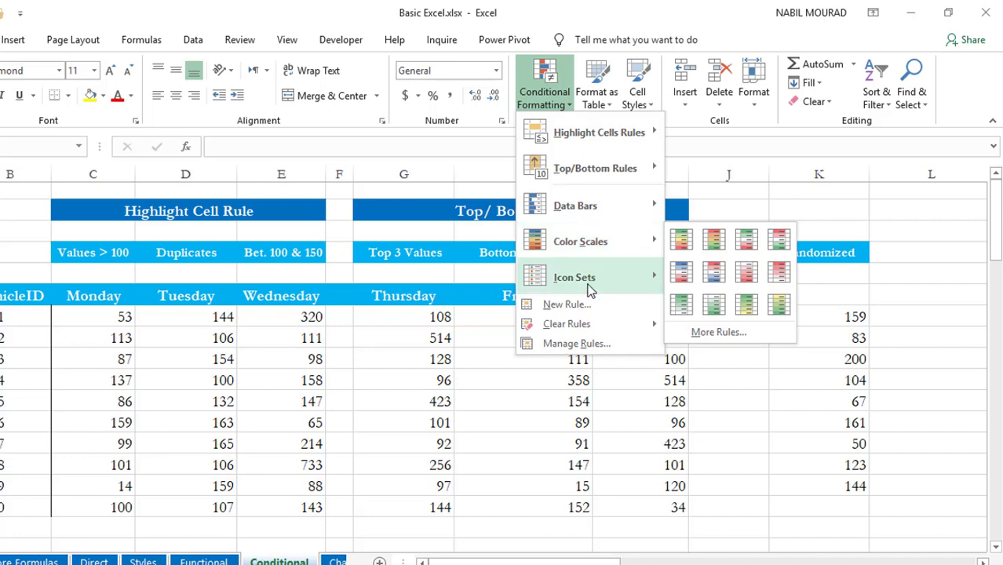
mouse_move(590, 289)
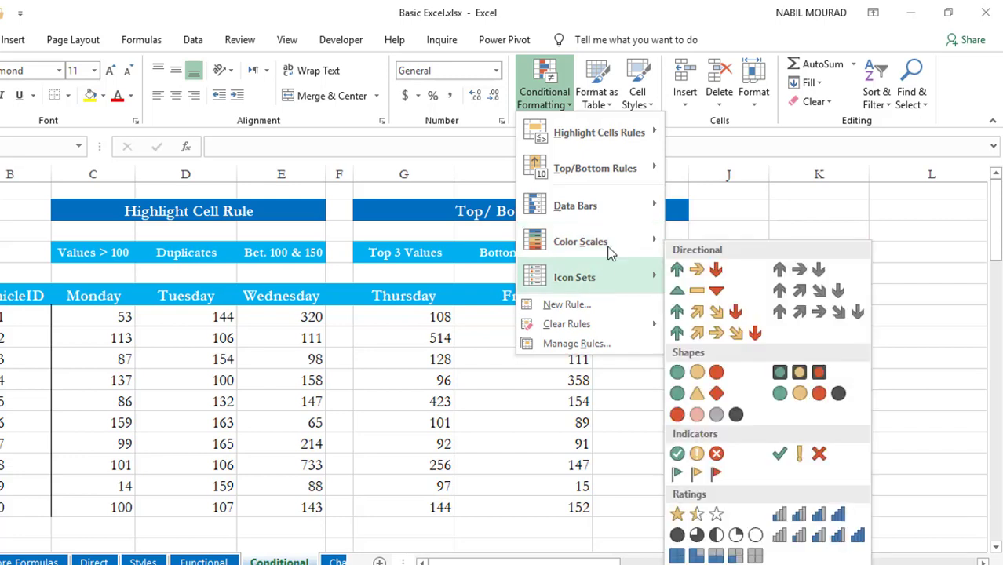
mouse_move(614, 137)
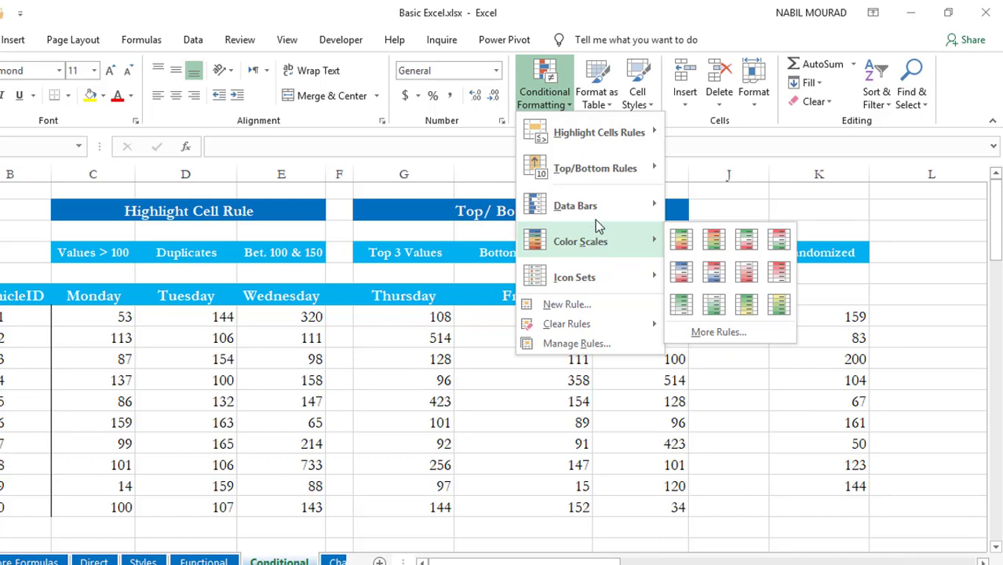
left_click(108, 314)
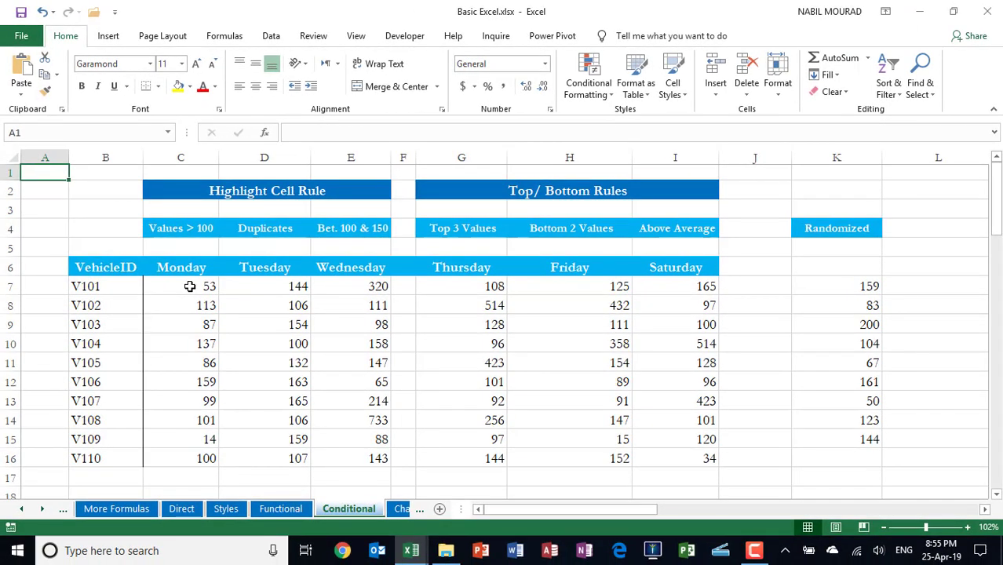
- Highlight Monday values in C7:C16 greater than 125 with Light Red Fill with Dark Red Text
left_click_drag(190, 287, 205, 456)
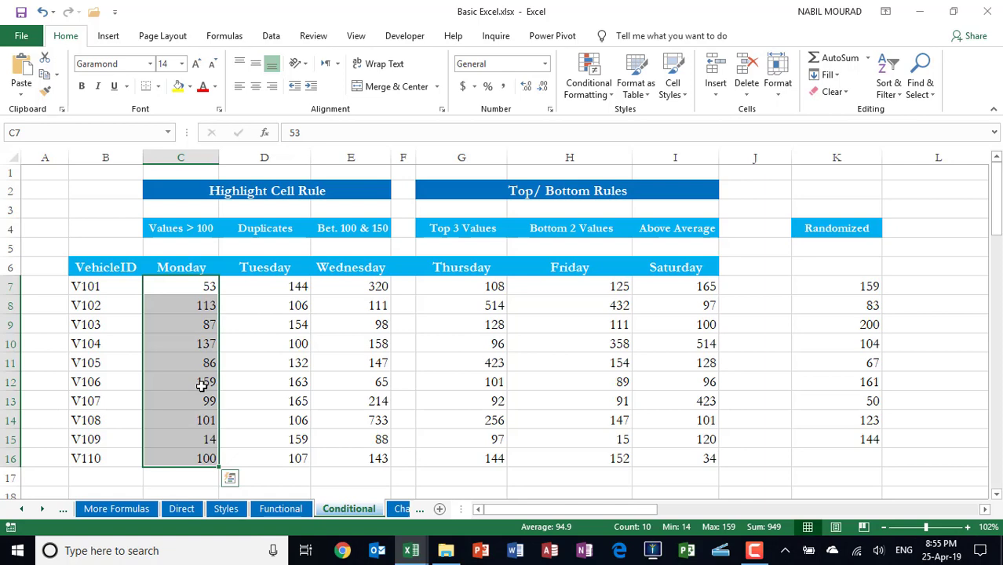
left_click(616, 95)
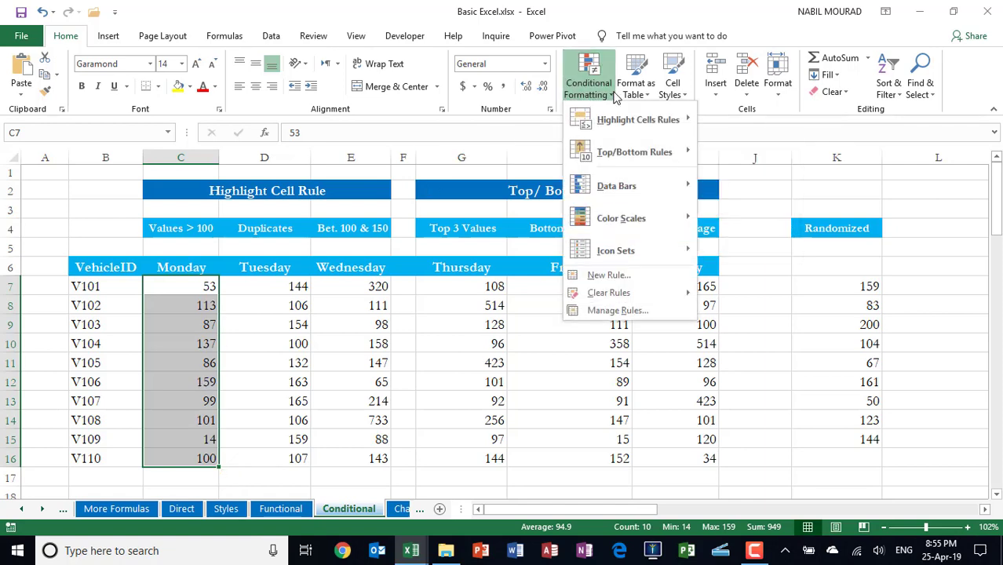
mouse_move(628, 122)
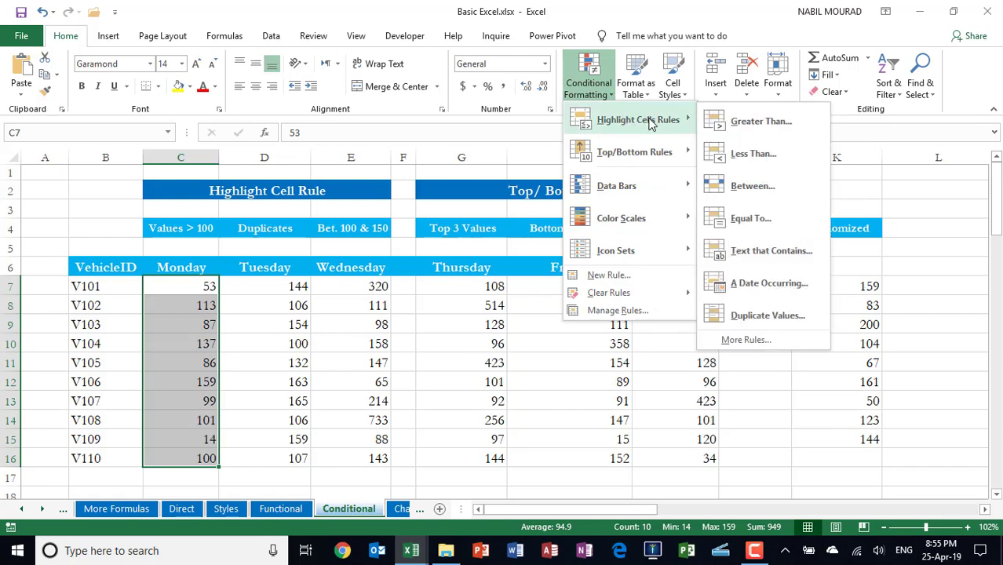
left_click(760, 121)
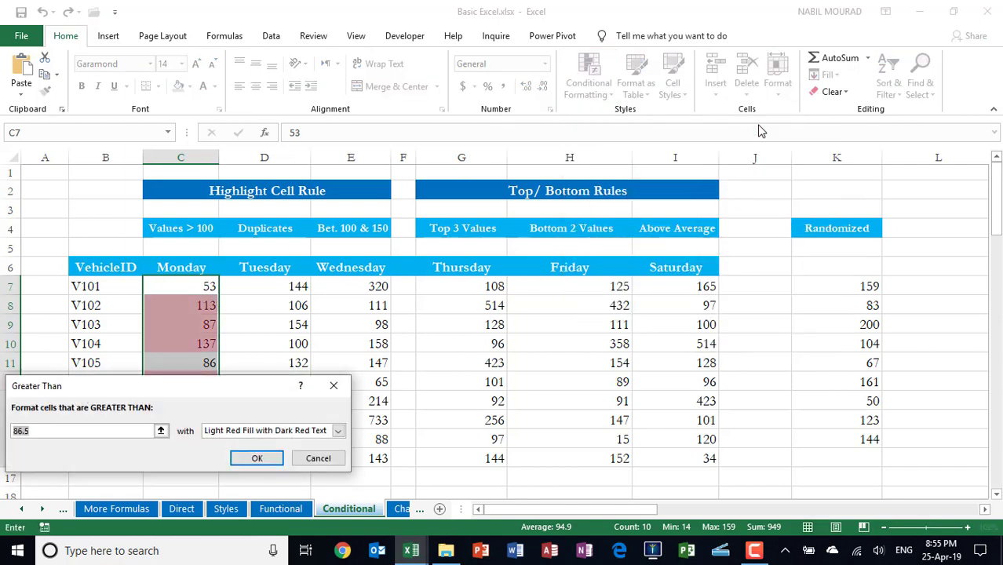
left_click_drag(193, 385, 486, 266)
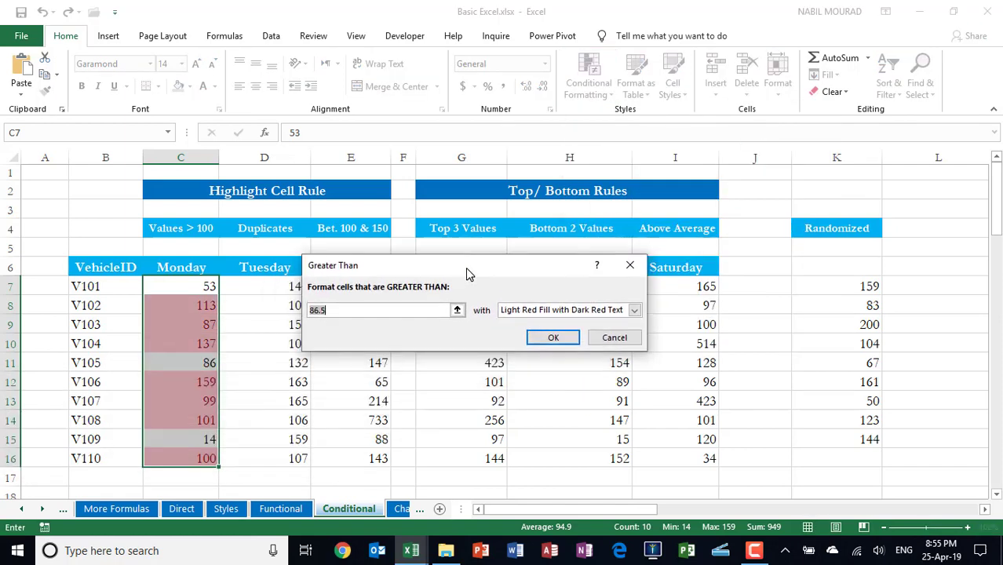
left_click(355, 313)
type("125")
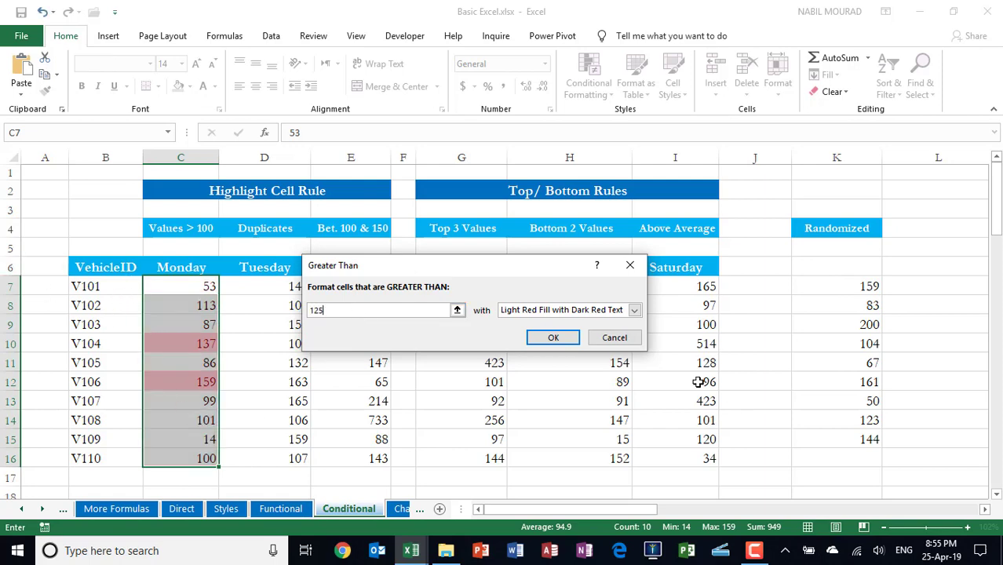
left_click(569, 340)
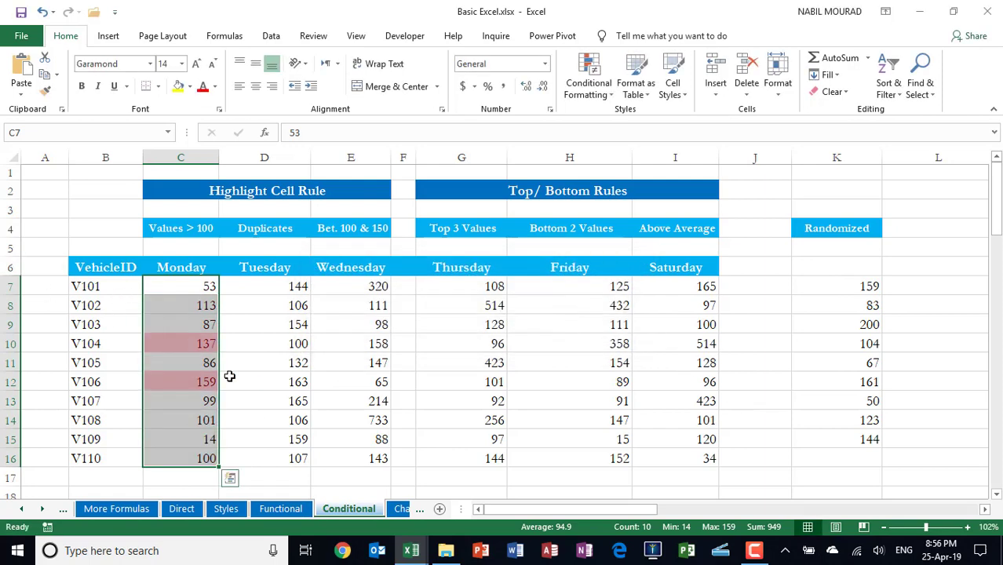
left_click(191, 322)
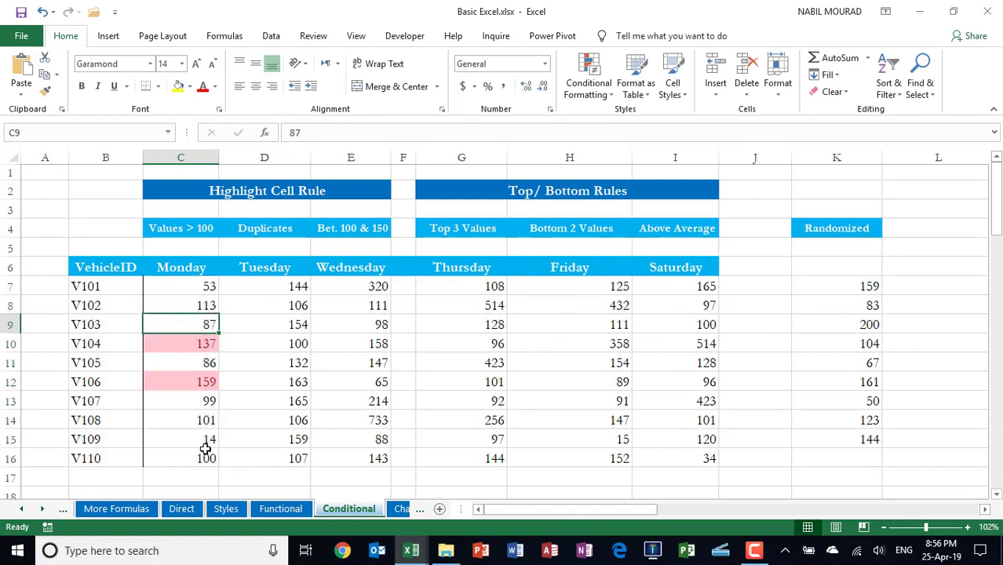
- Change vehicle V101's Monday value in C7 to 247
left_click(191, 292)
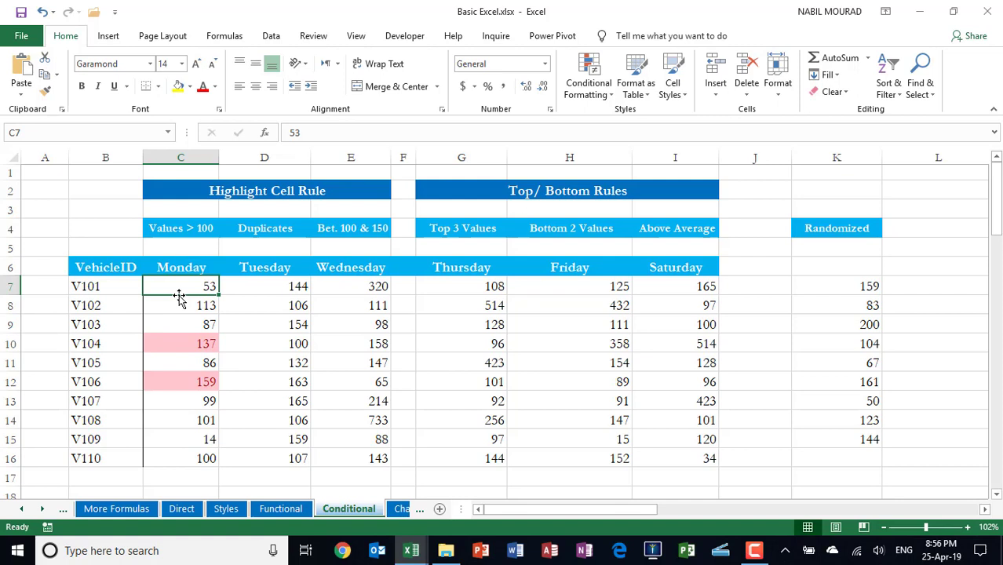
type("247")
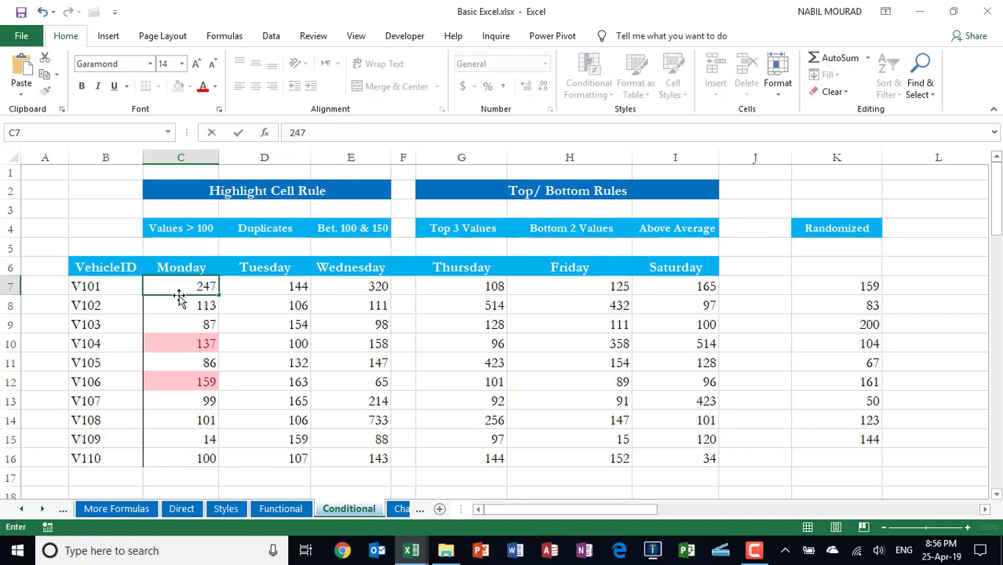
key("Return")
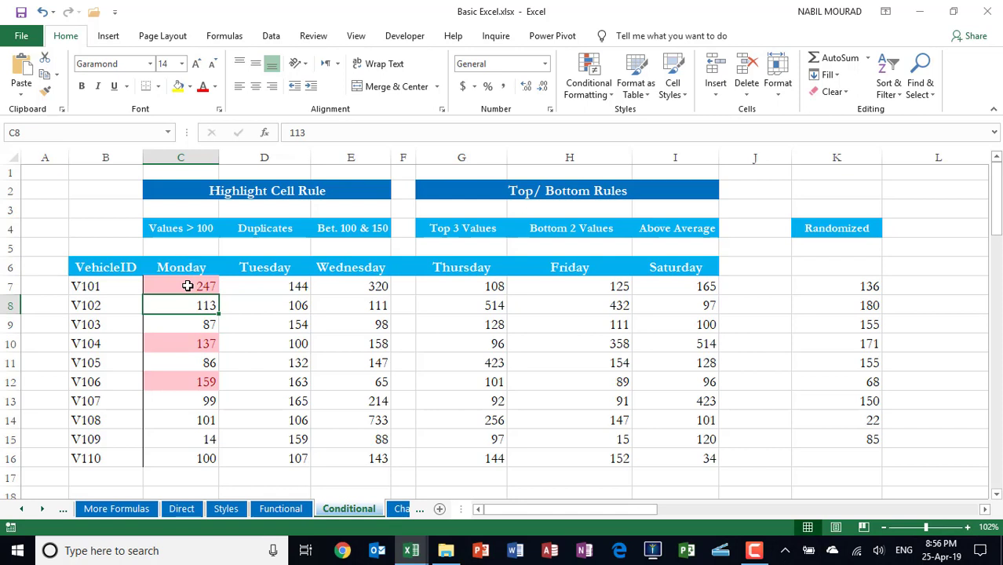
- Clear the conditional formatting rules from the Monday values in C7:C16 only
left_click_drag(188, 286, 193, 457)
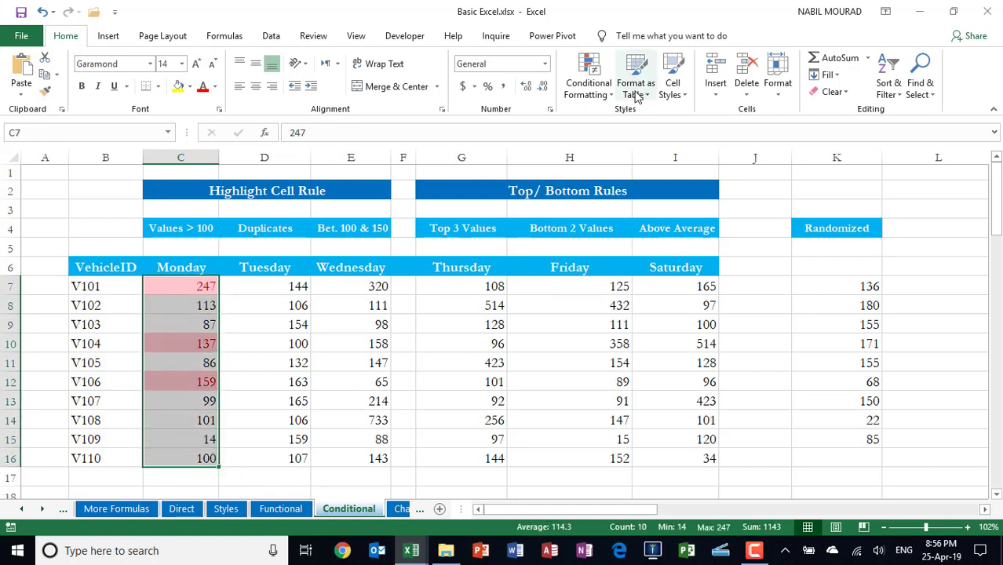
left_click(608, 95)
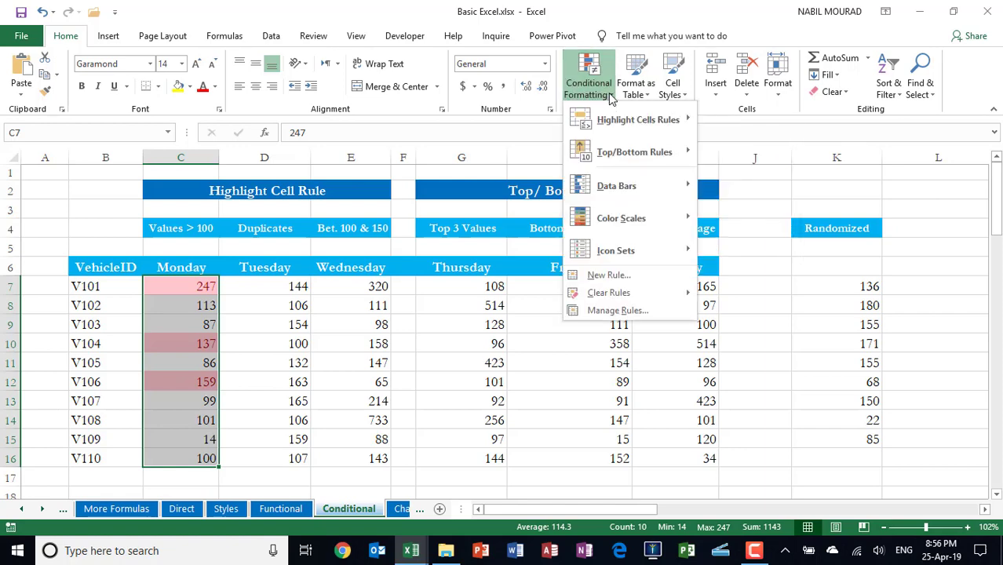
mouse_move(647, 292)
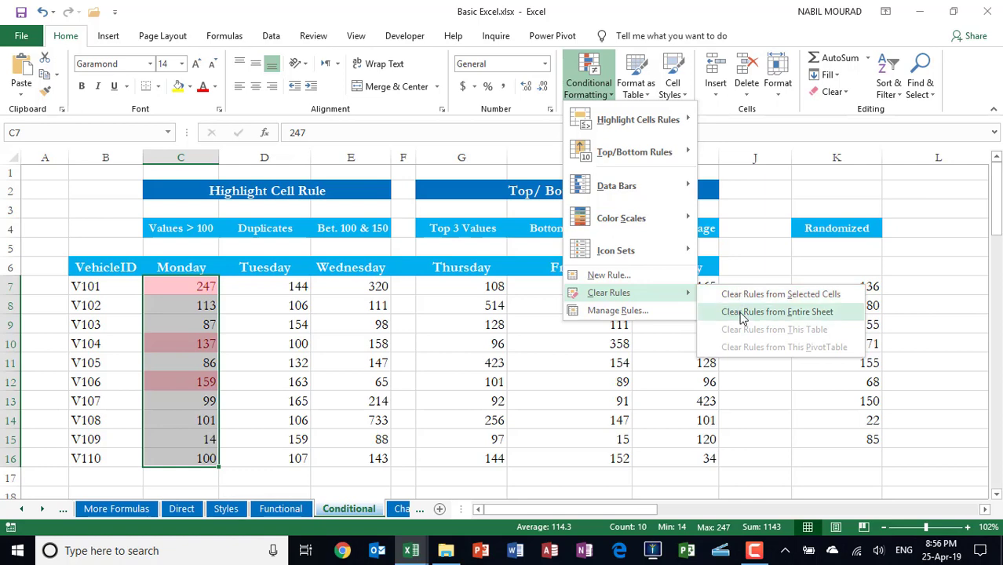
left_click(781, 301)
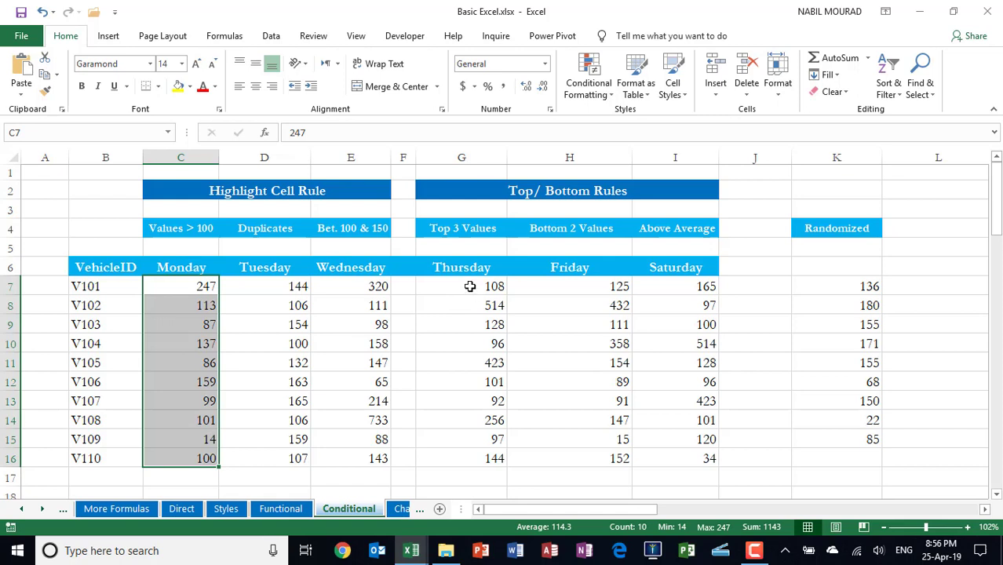
- Highlight the top 3 Thursday values in G7:G16 with Green Fill with Dark Green Text
left_click_drag(469, 286, 473, 455)
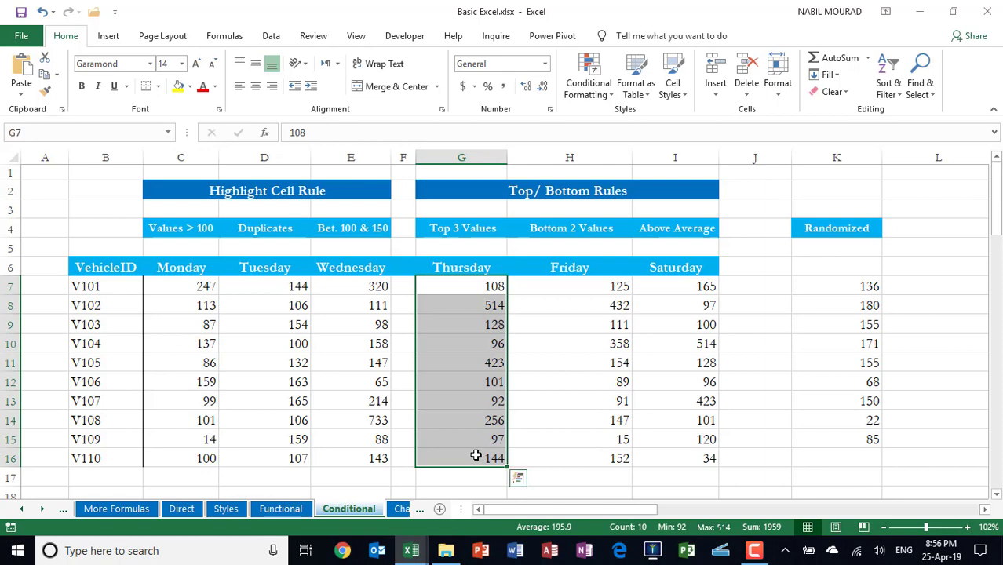
left_click(604, 95)
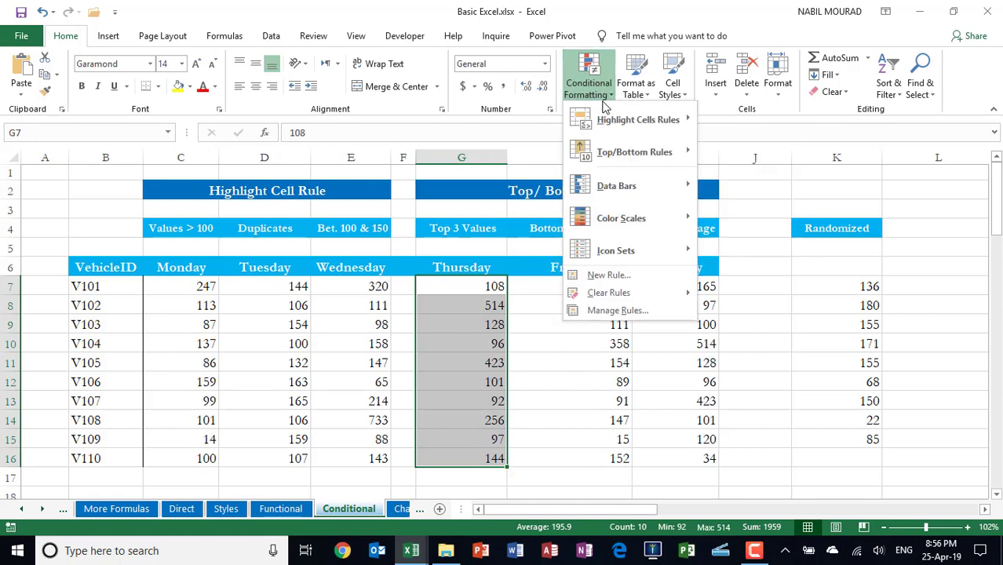
mouse_move(623, 153)
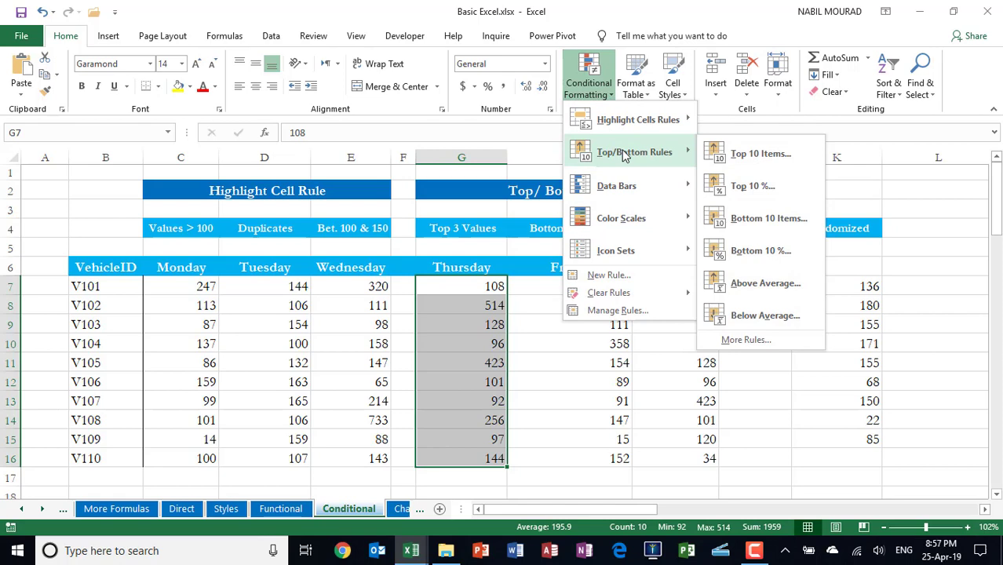
left_click(748, 154)
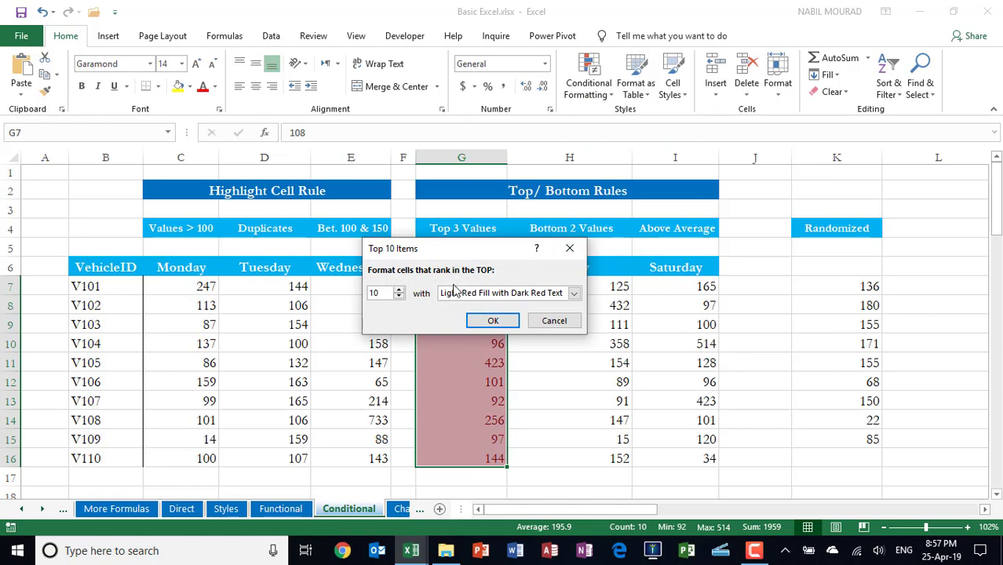
double_click(379, 296)
type("3")
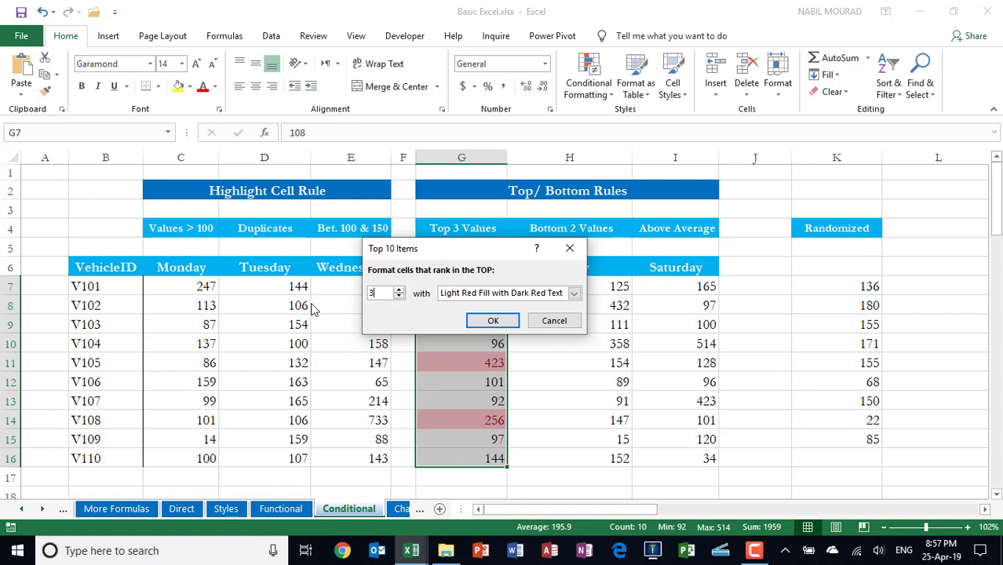
left_click(572, 295)
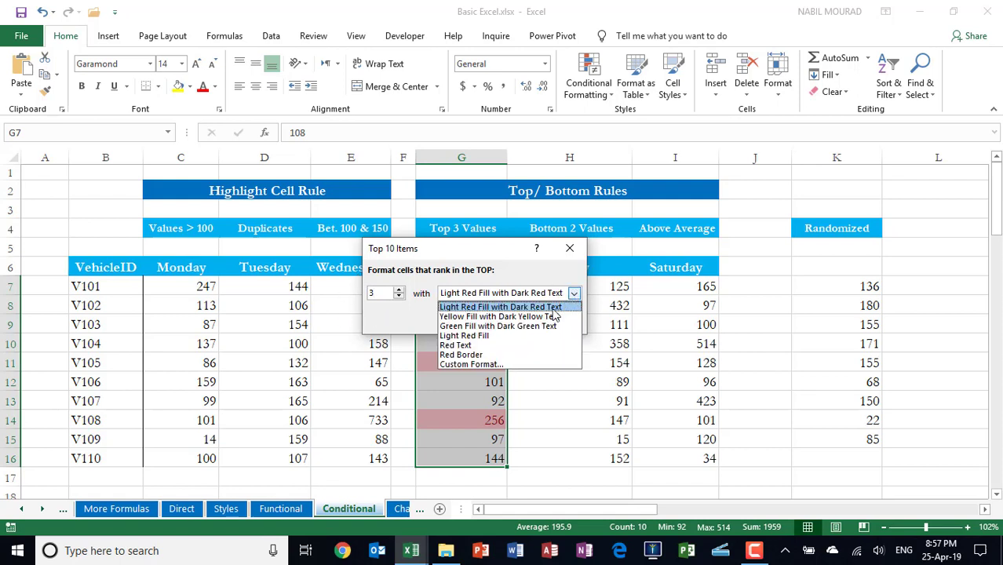
left_click(490, 326)
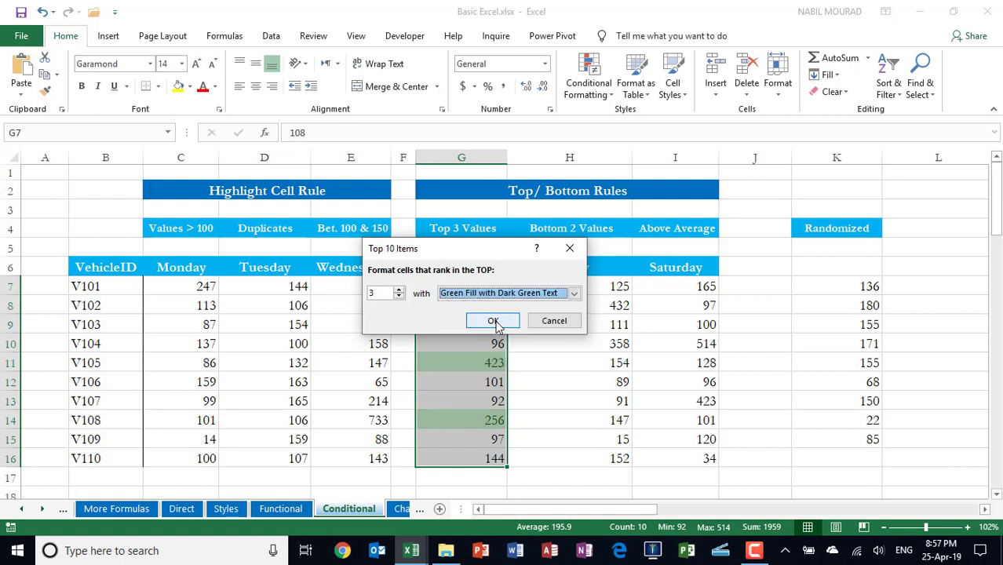
left_click(493, 322)
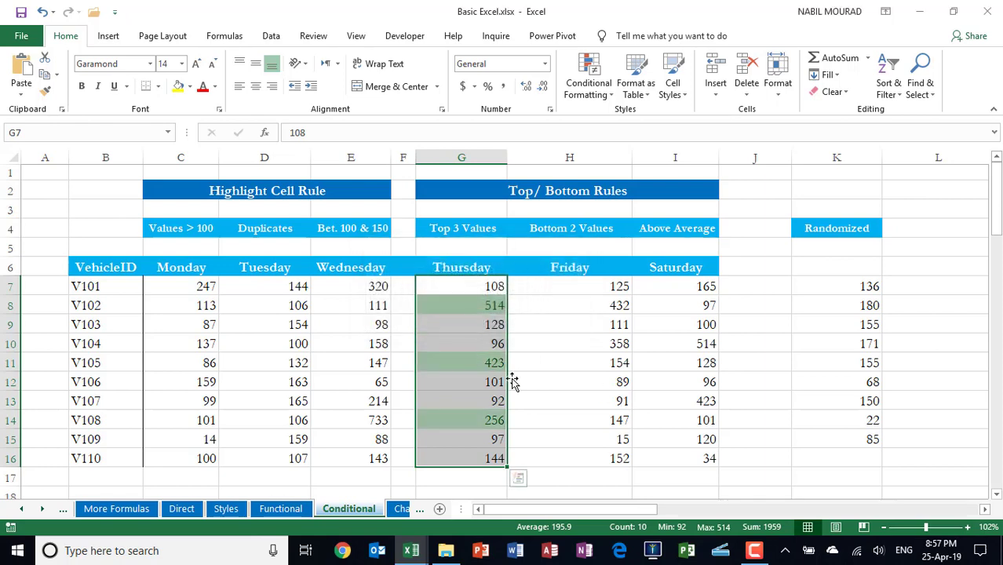
left_click(485, 418)
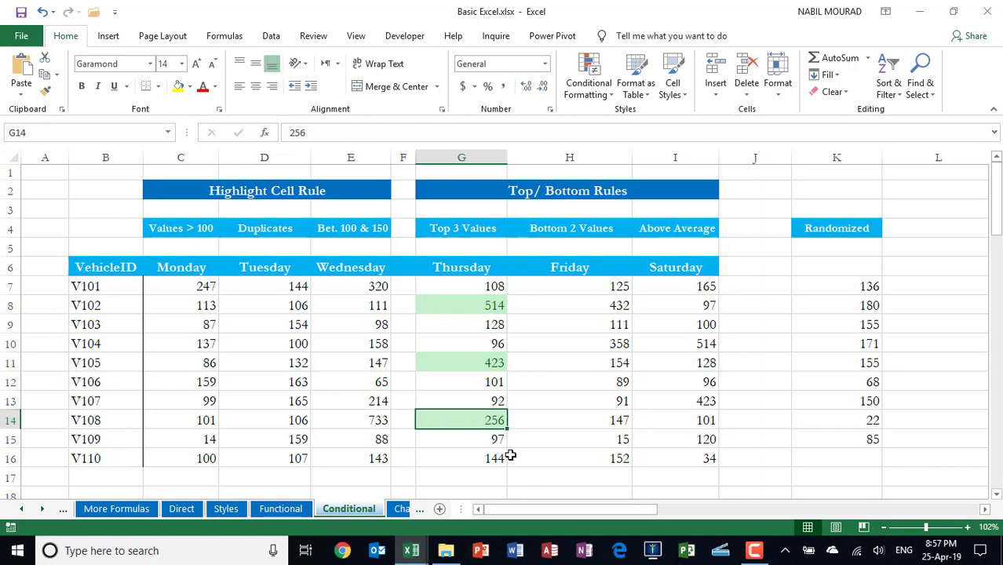
- Apply the Green - Yellow - Red Color Scale to the Packages values in N5:N13
left_click(984, 510)
left_click(984, 509)
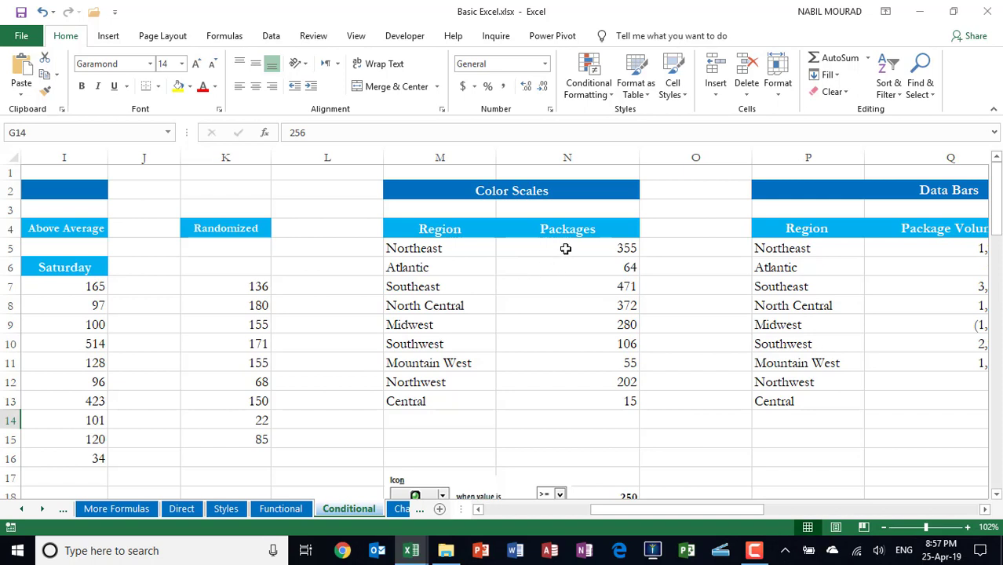
left_click_drag(566, 249, 592, 401)
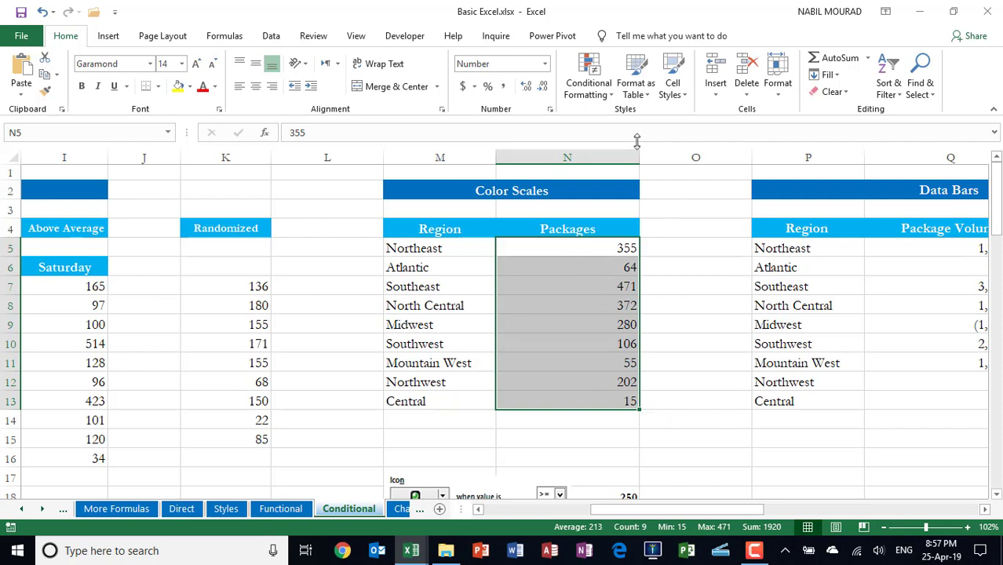
left_click(588, 79)
mouse_move(681, 168)
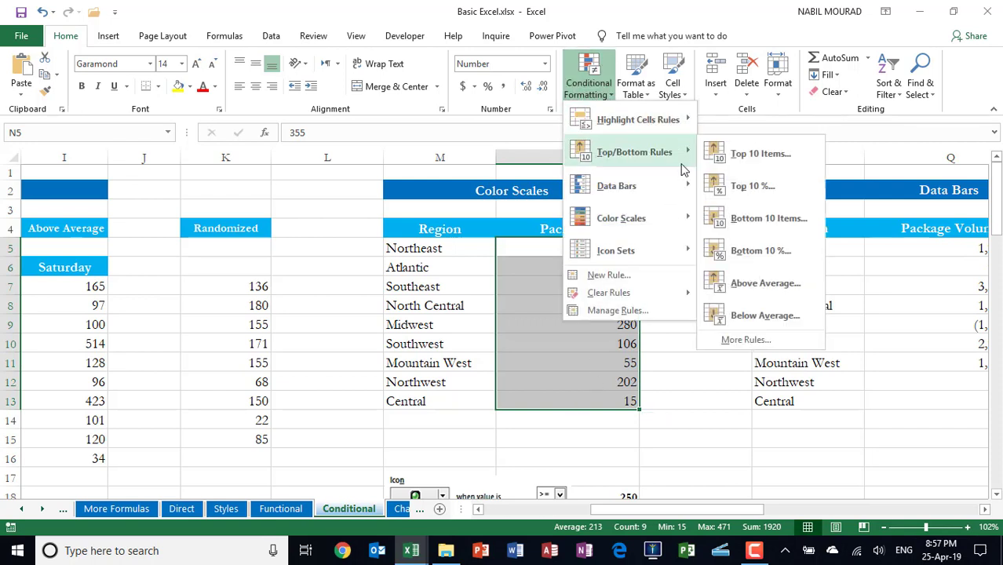
mouse_move(619, 222)
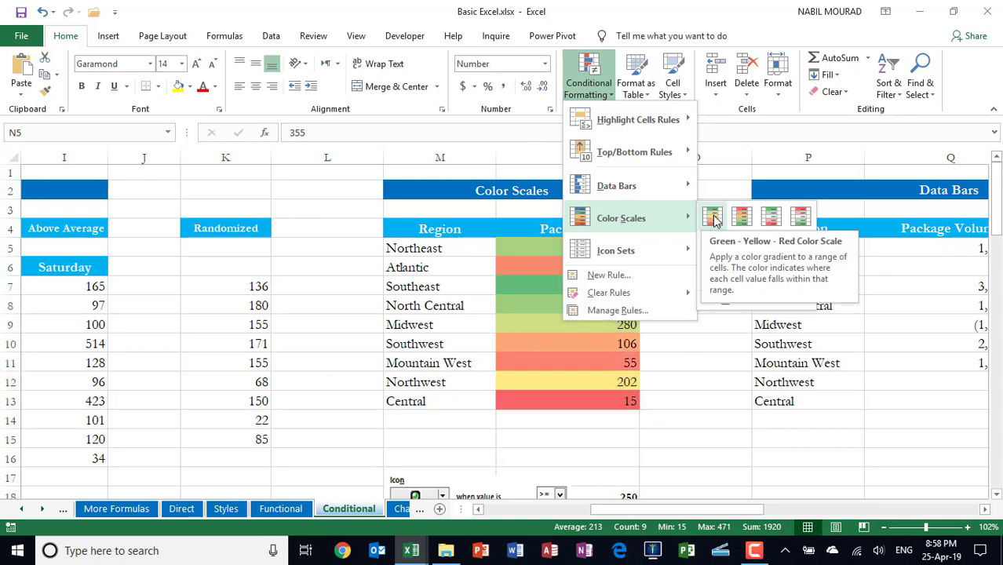
left_click(712, 219)
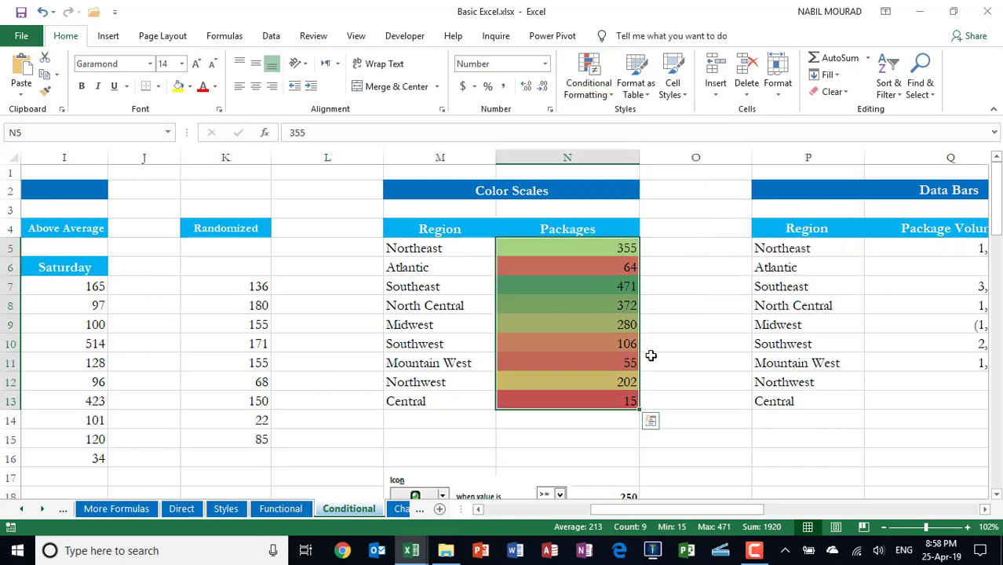
left_click(616, 401)
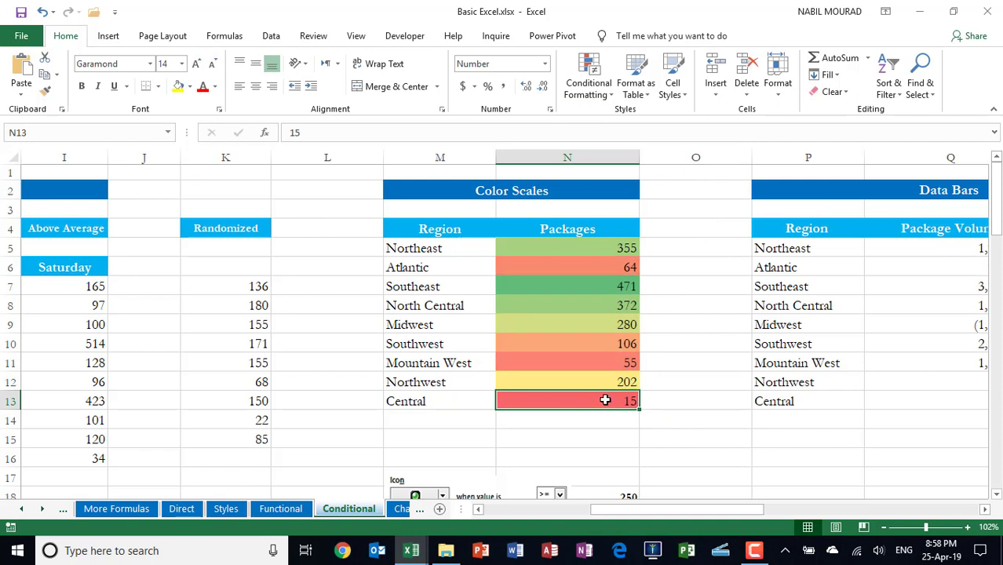
left_click(604, 282)
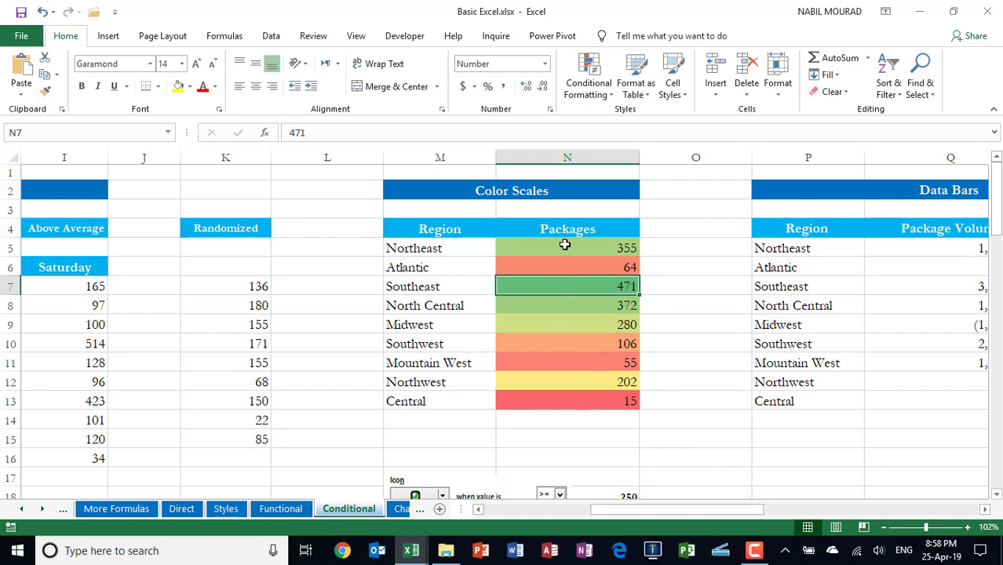
- Review the conditional formatting rules that apply to the Packages values in N5:N13
left_click_drag(564, 245, 575, 393)
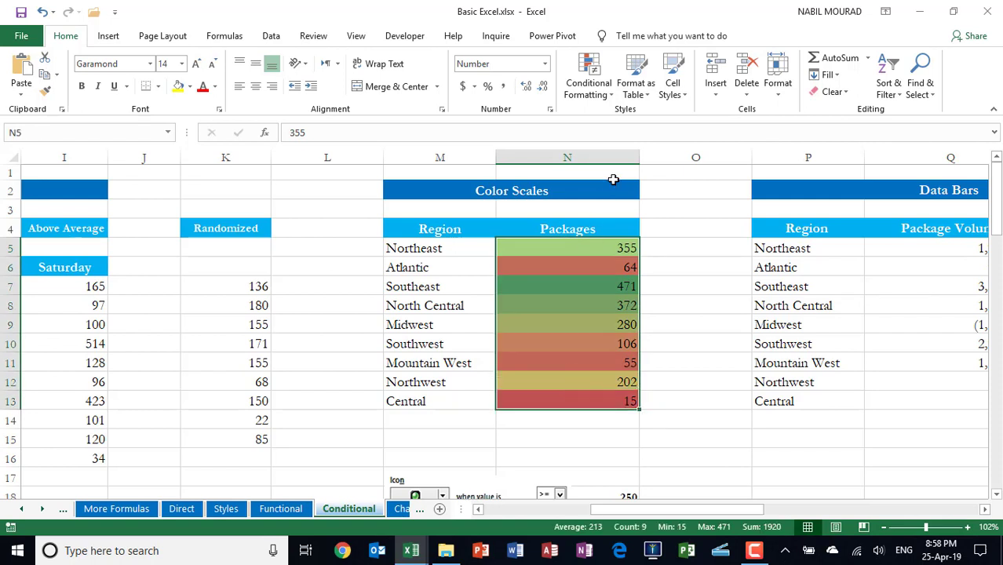
left_click(609, 95)
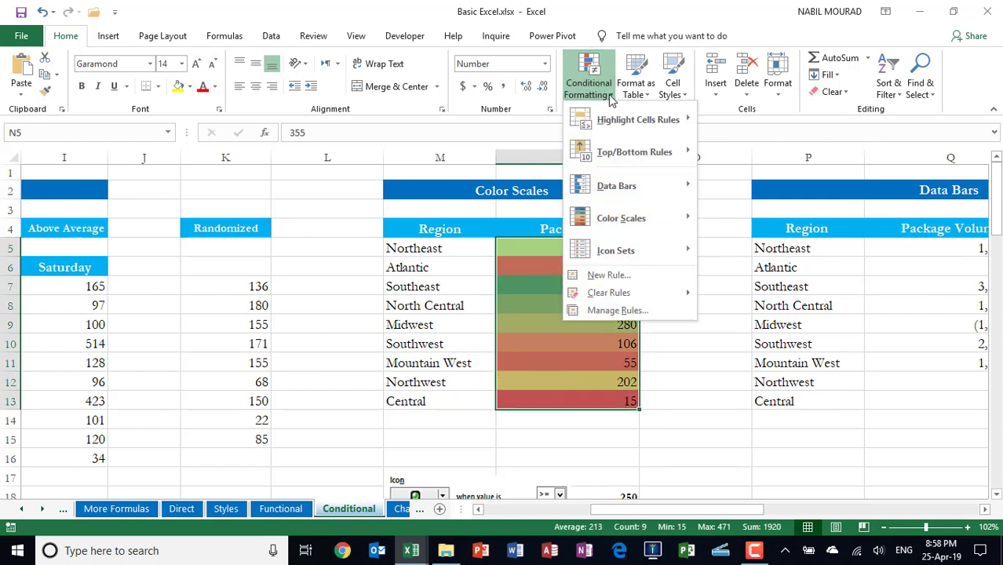
mouse_move(625, 297)
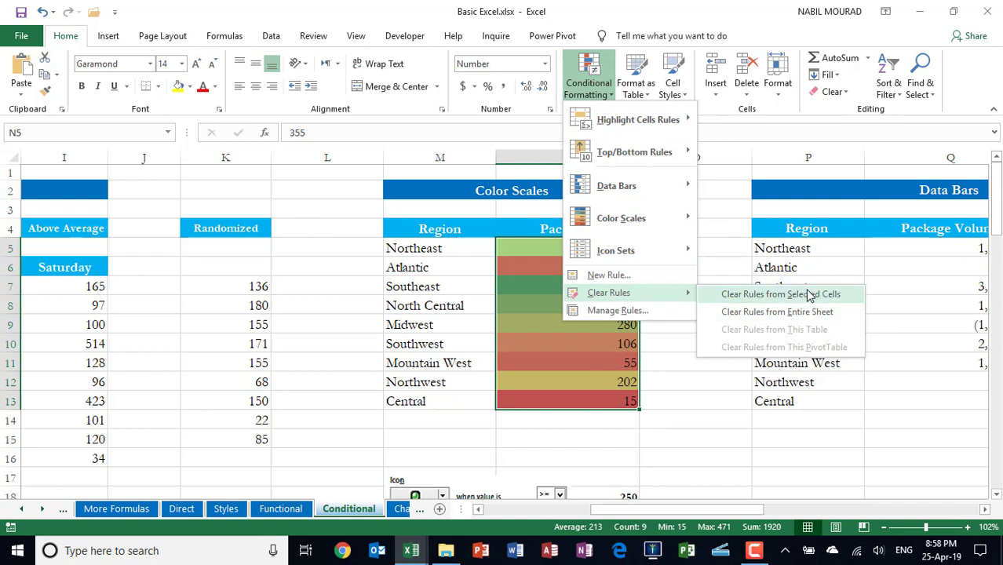
left_click(632, 312)
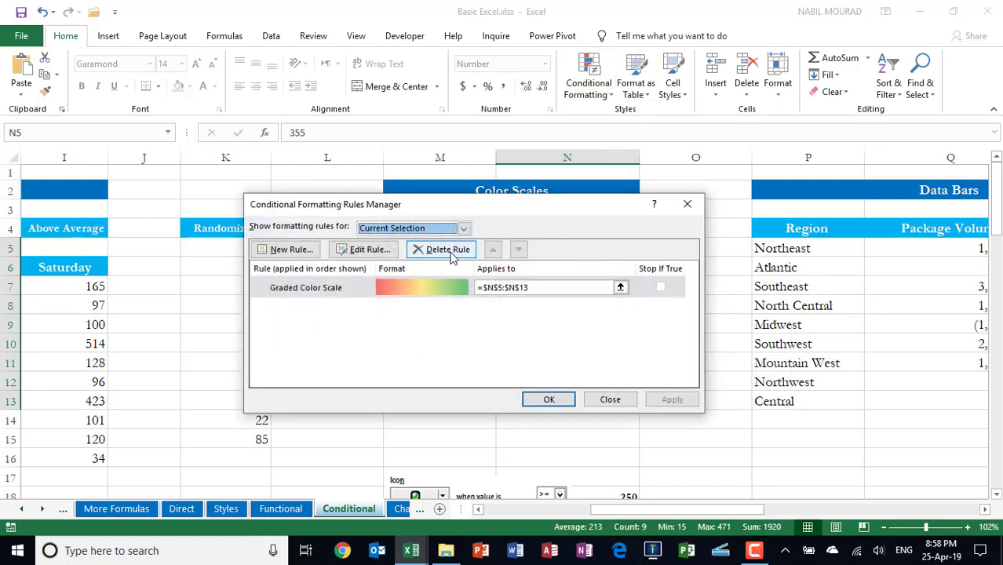
left_click(611, 399)
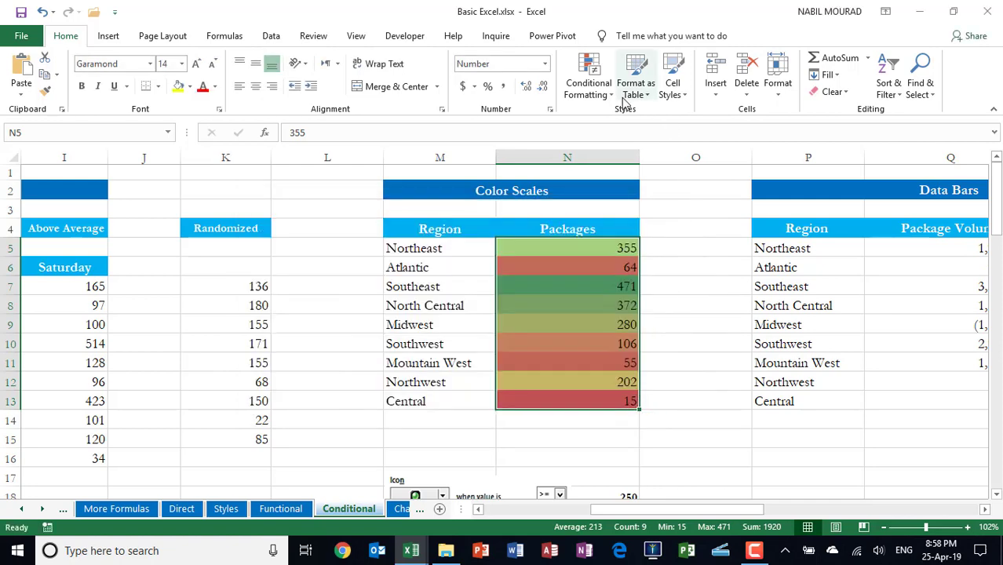
left_click(608, 95)
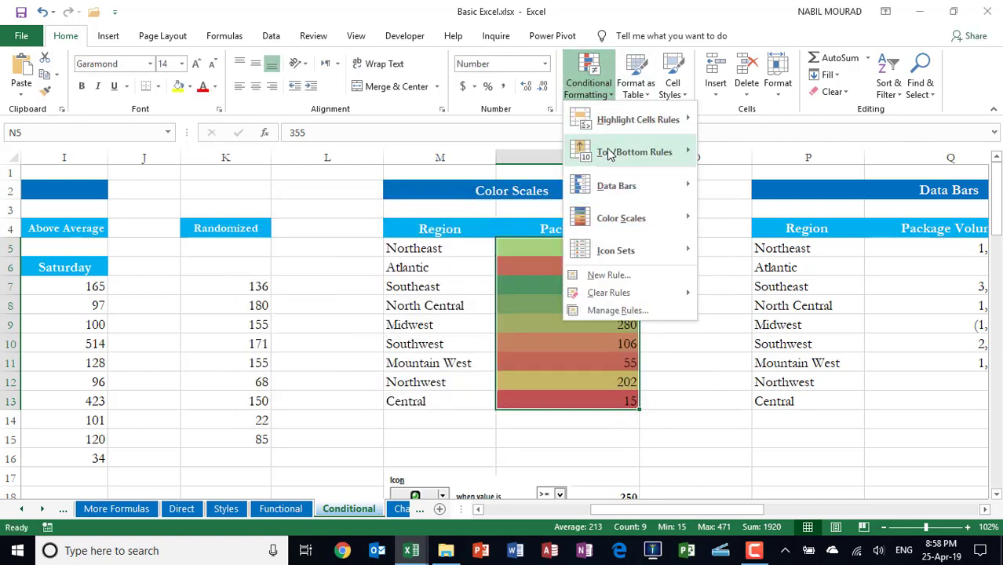
mouse_move(606, 150)
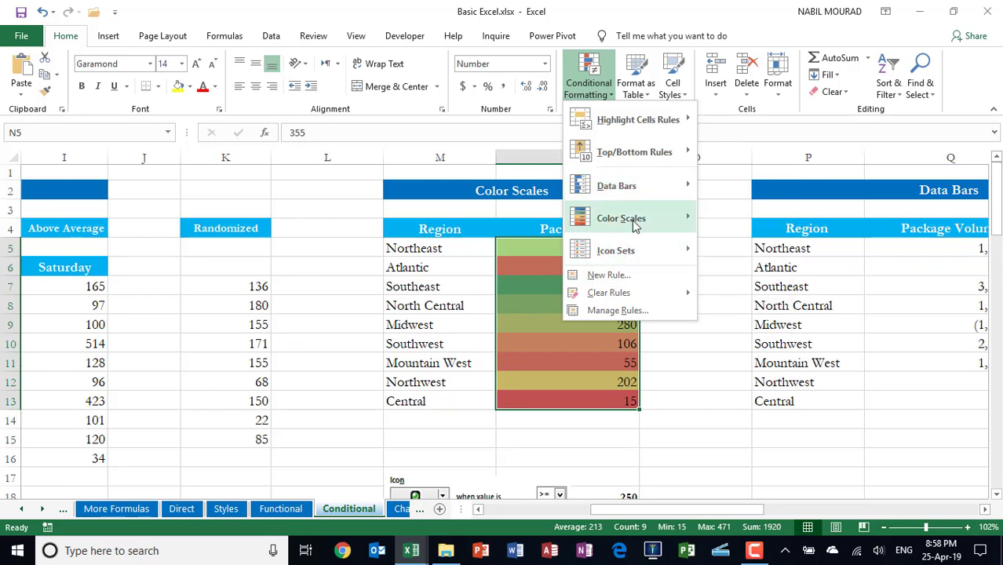
mouse_move(635, 188)
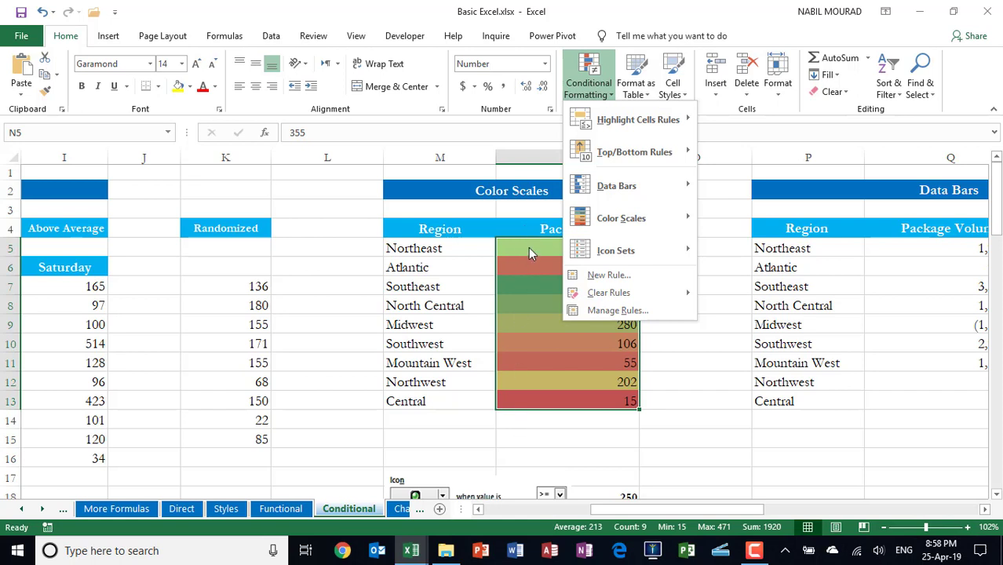
key("Escape")
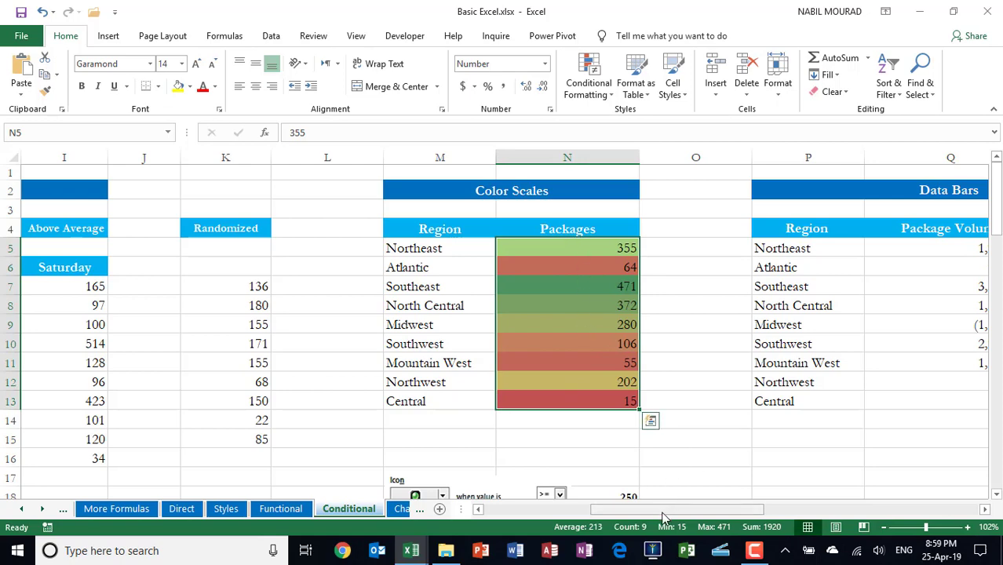
left_click_drag(663, 518, 539, 506)
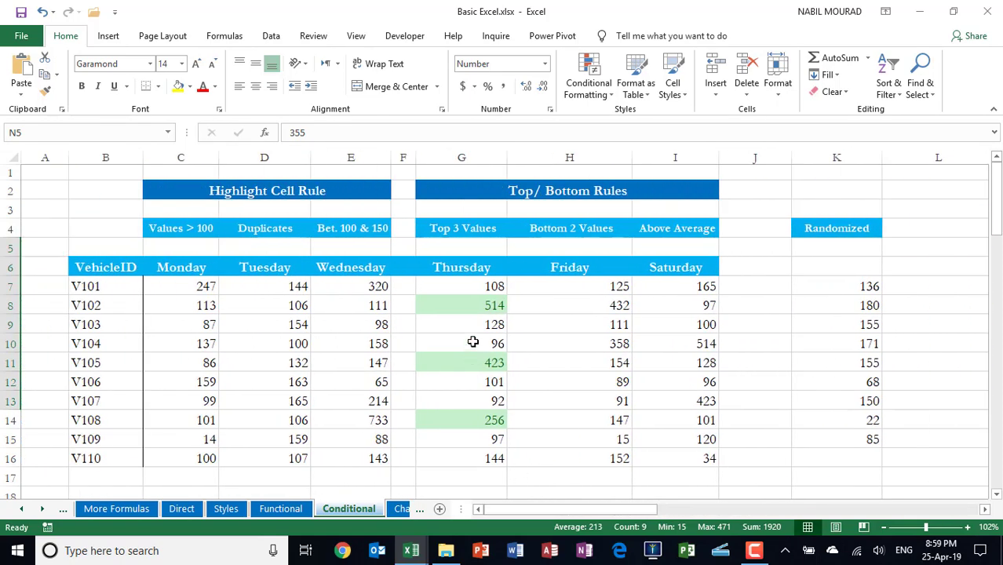
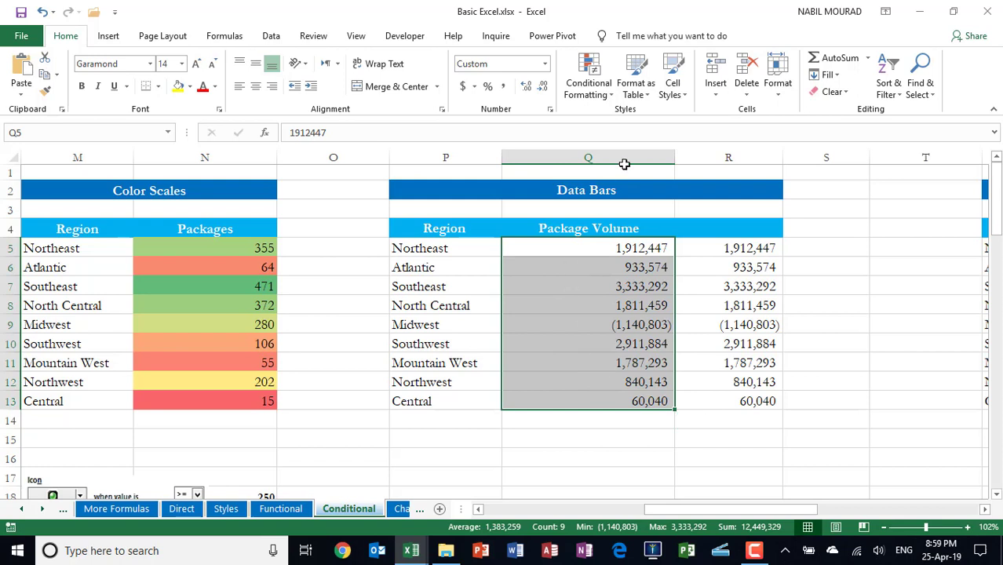
- Add solid blue data bars to the Package Volume values in Q5:Q13
left_click(608, 95)
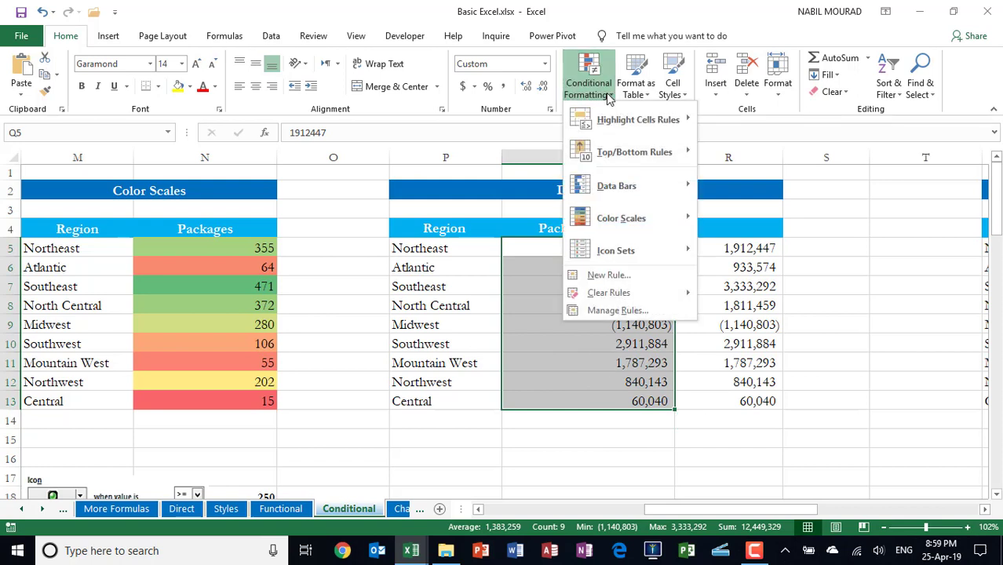
mouse_move(620, 188)
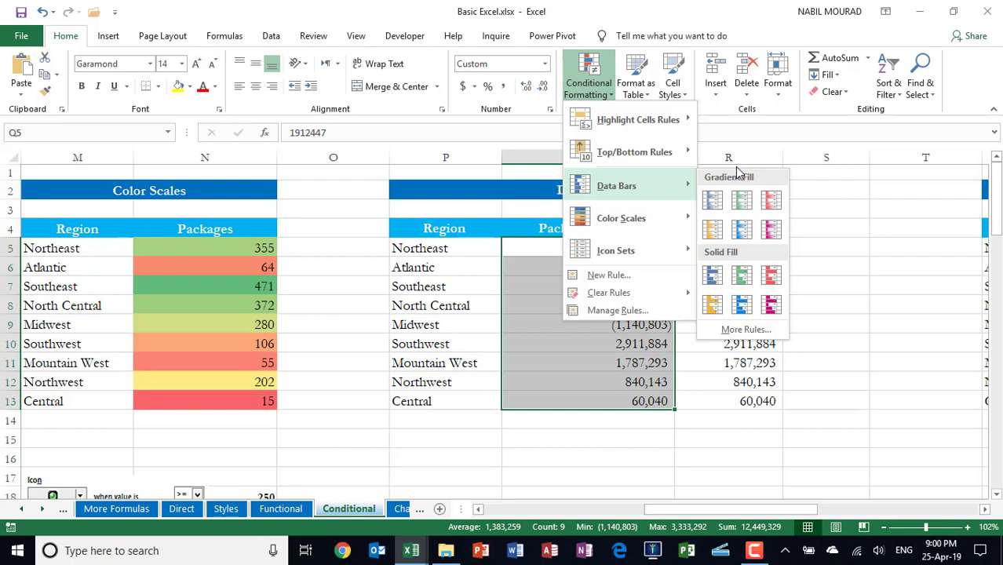
left_click(713, 277)
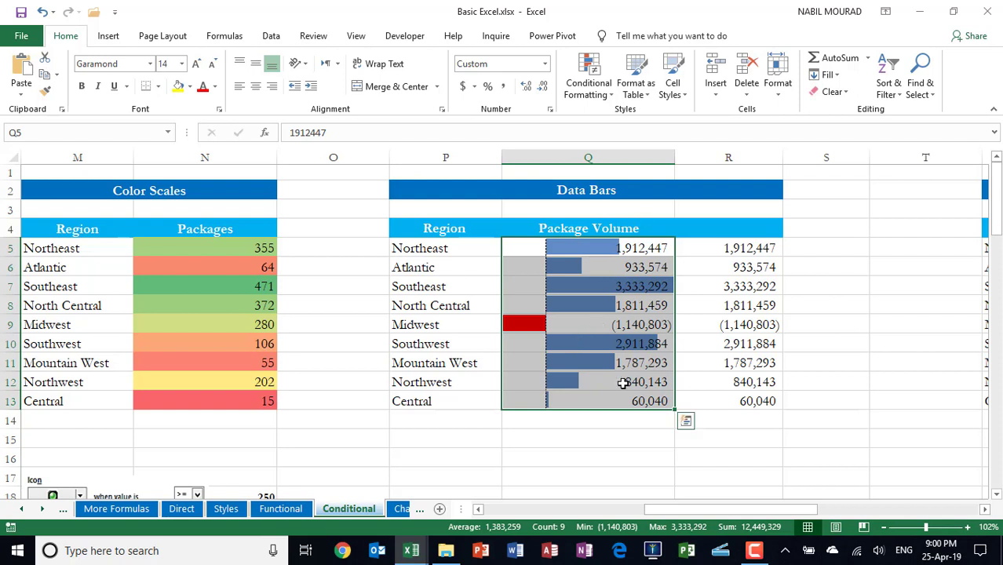
left_click(604, 287)
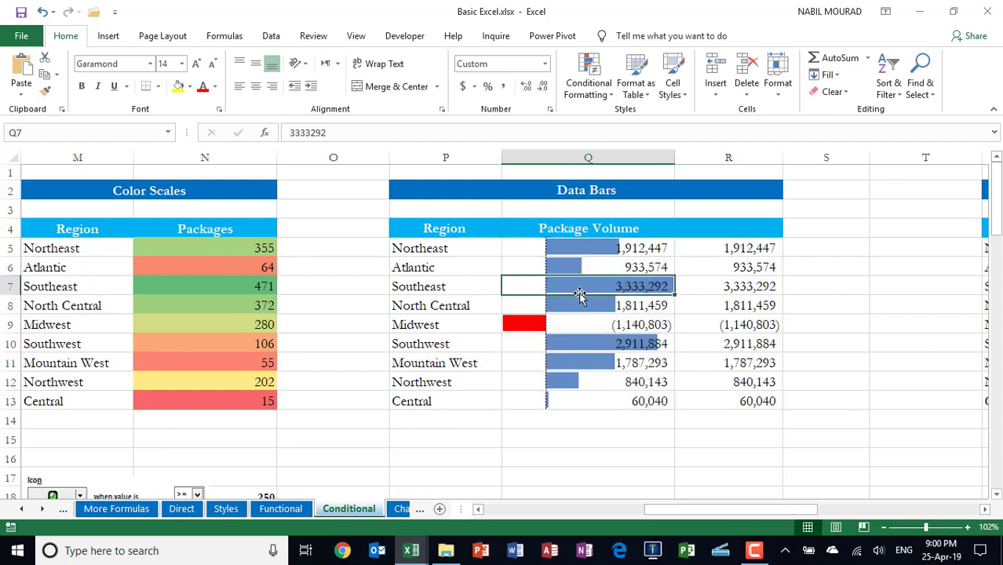
left_click(576, 400)
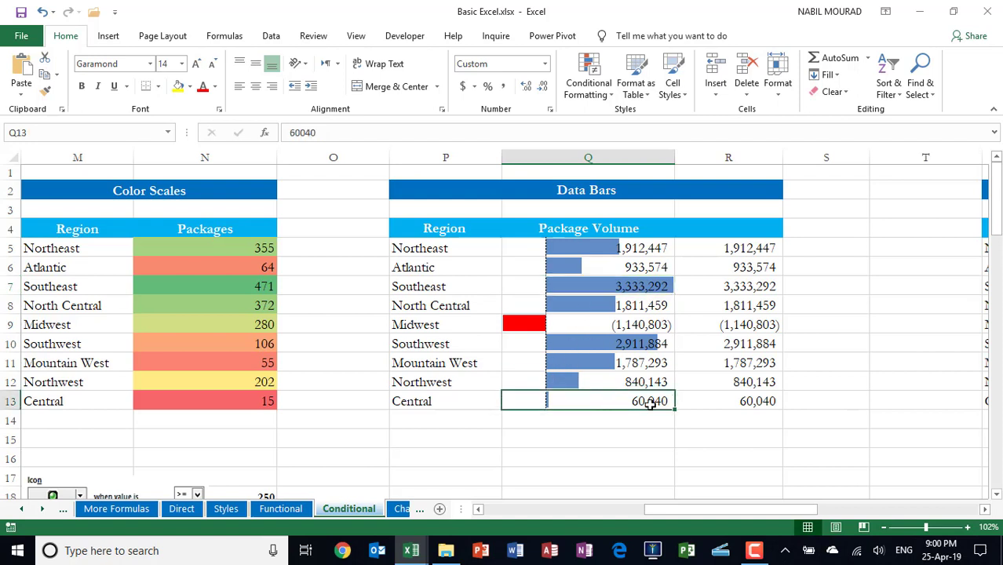
left_click(525, 323)
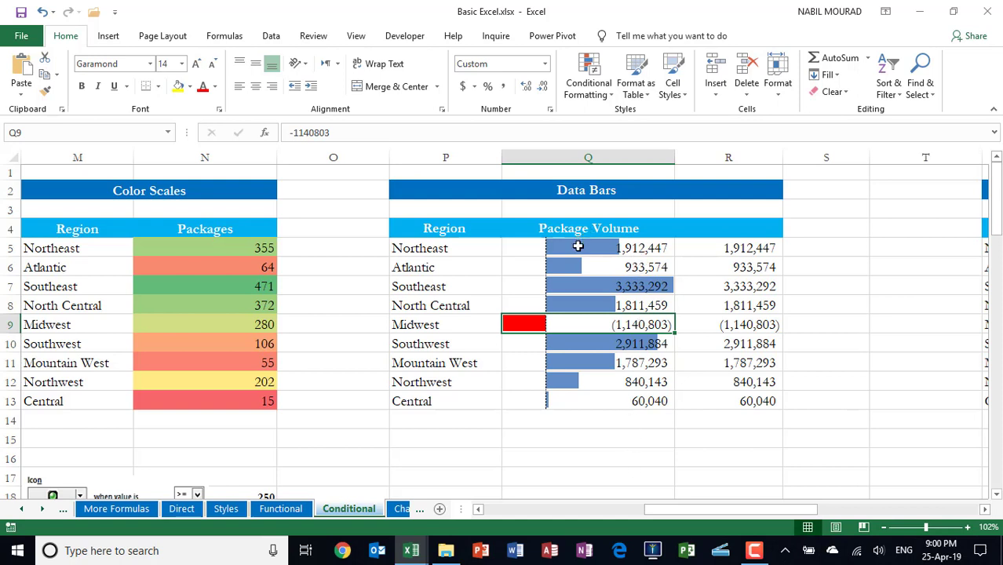
- Edit the data bar rule on Q5:Q13 to show the bars only, without the numbers
left_click_drag(578, 247, 577, 408)
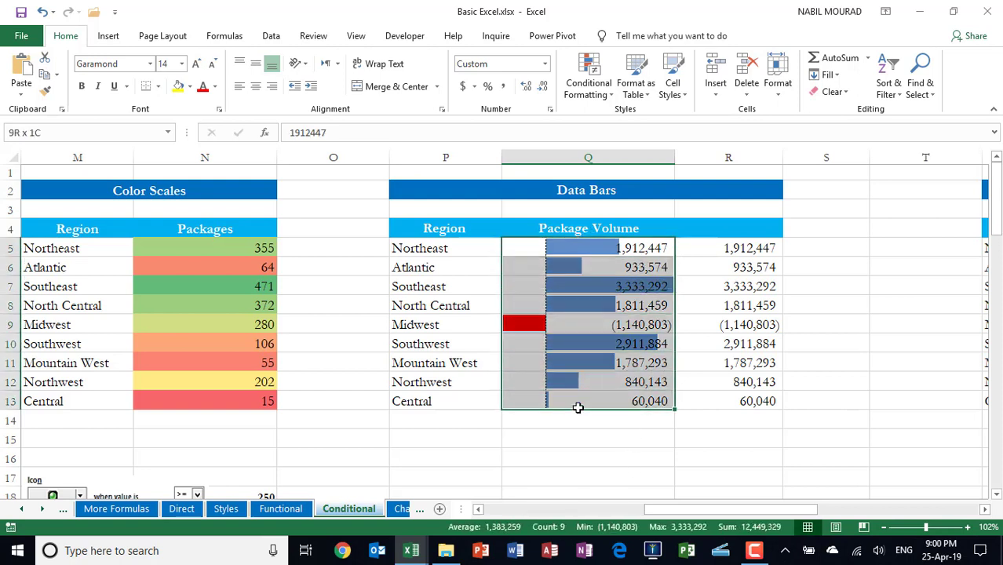
left_click(599, 96)
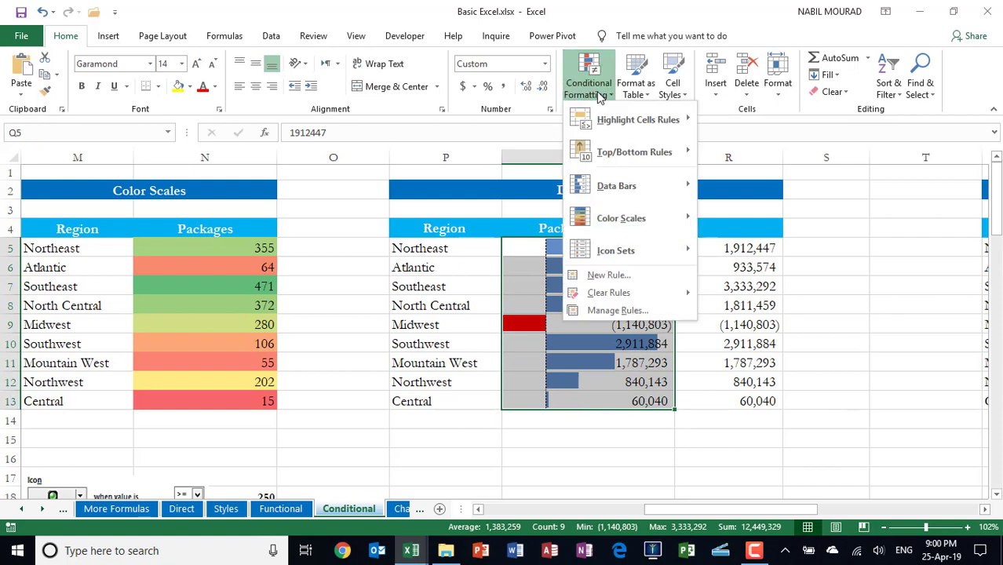
left_click(626, 309)
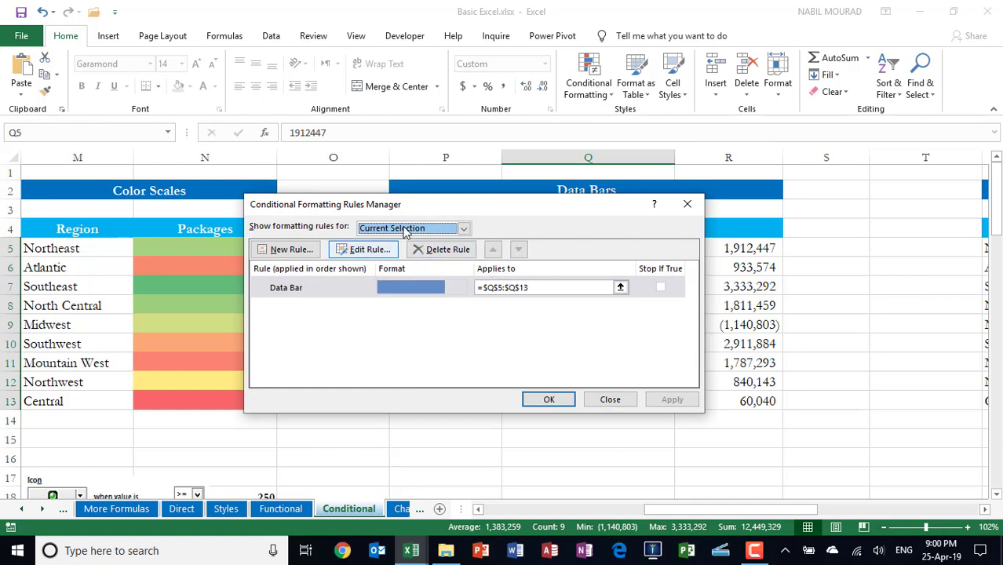
left_click(362, 249)
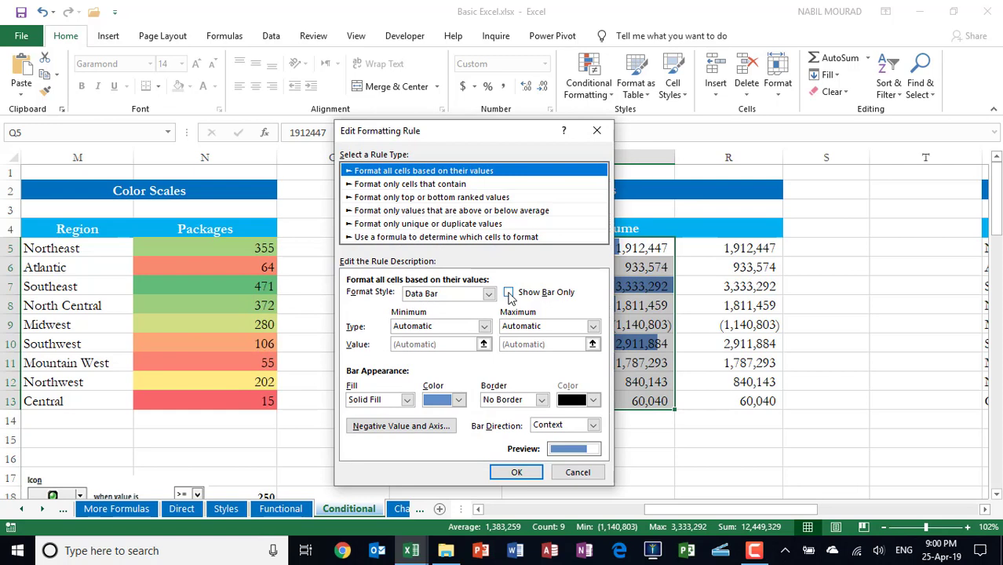
left_click(510, 295)
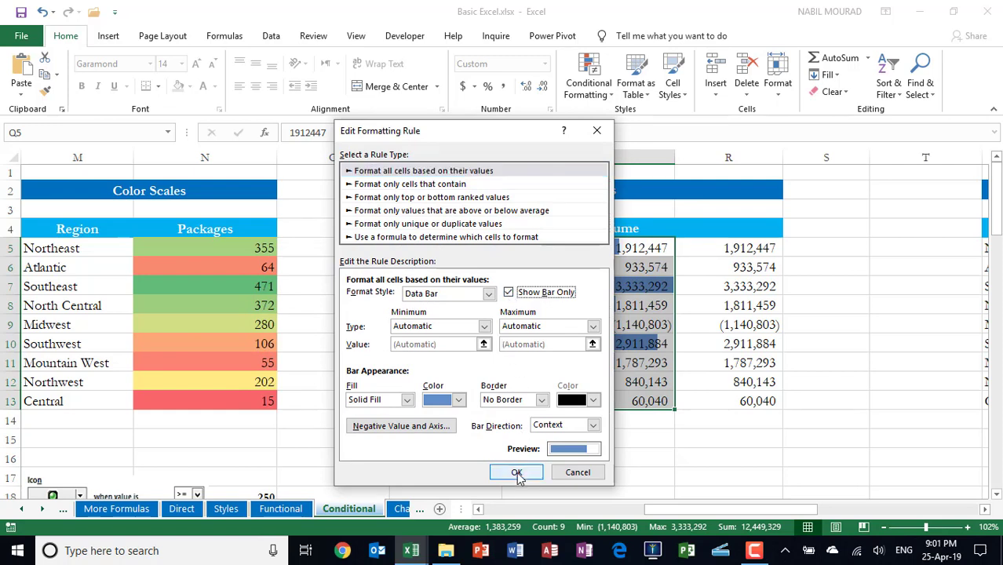
left_click(516, 473)
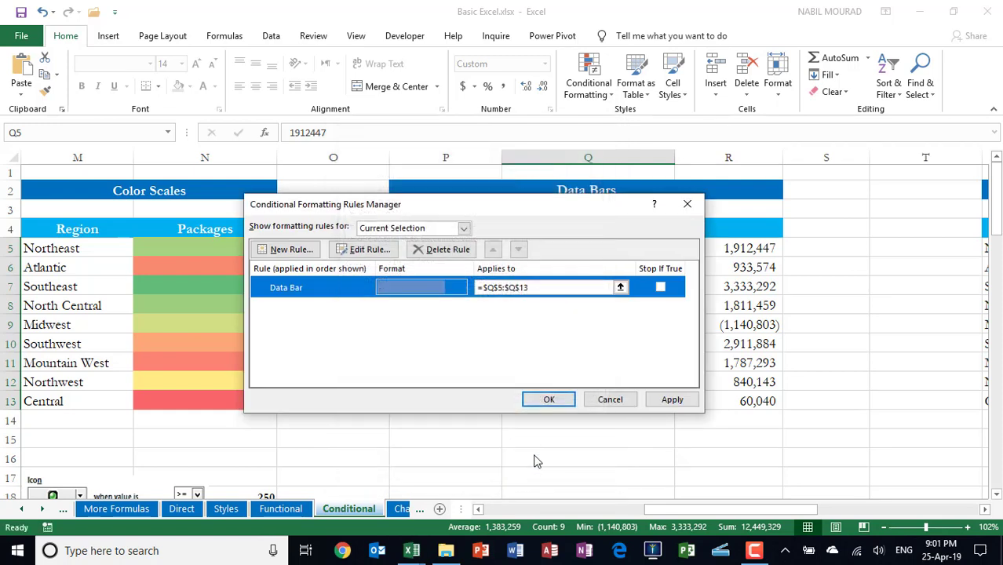
left_click(549, 400)
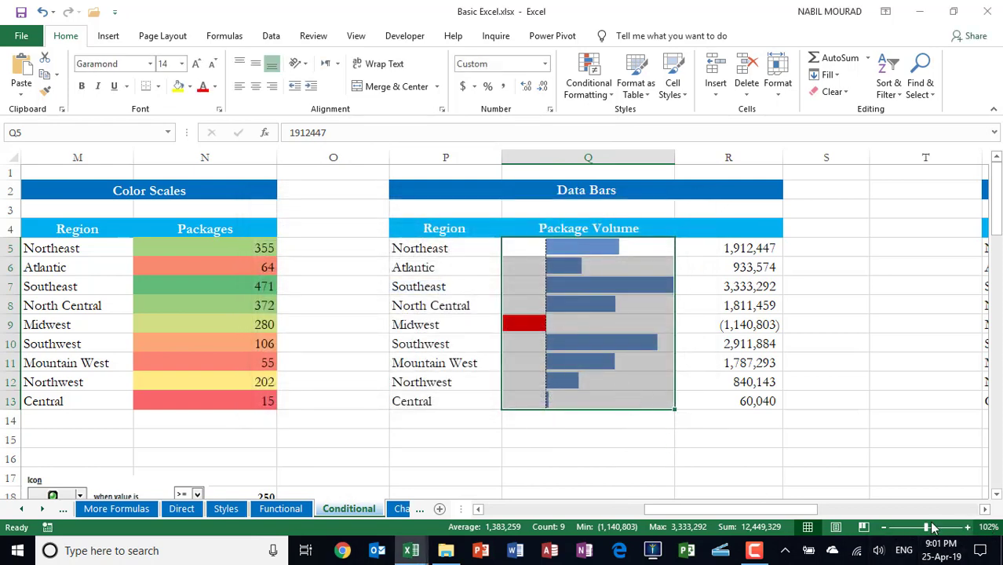
- Apply the 3 Signs icon set to the Capacity values in V5:V13
left_click_drag(782, 511, 876, 526)
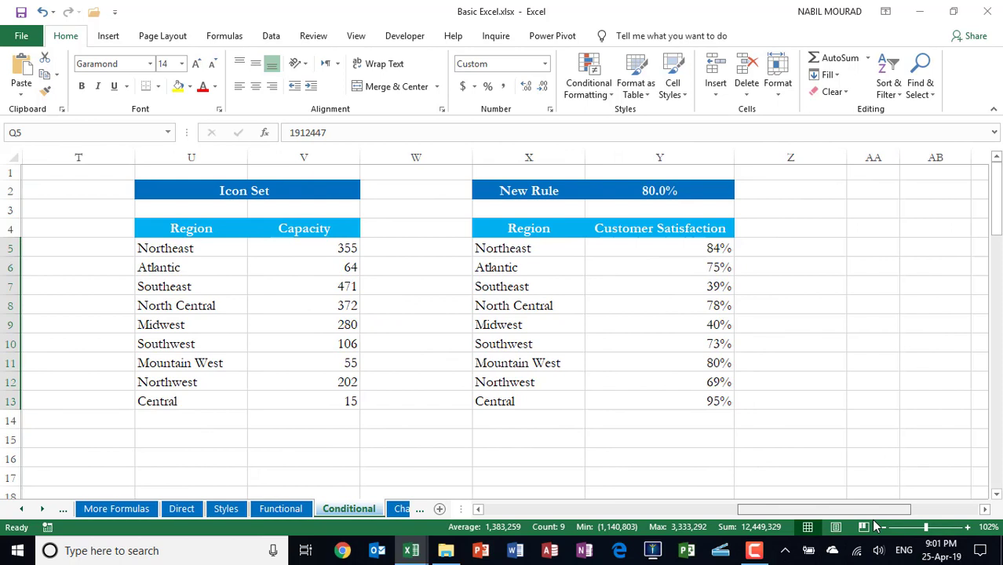
scroll(877, 526, "left", 3)
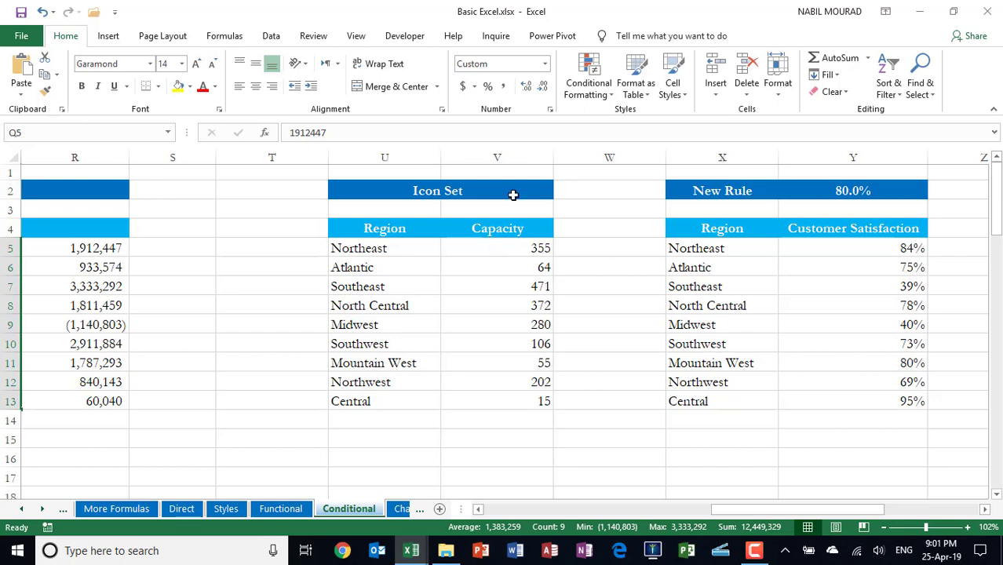
left_click_drag(494, 248, 488, 394)
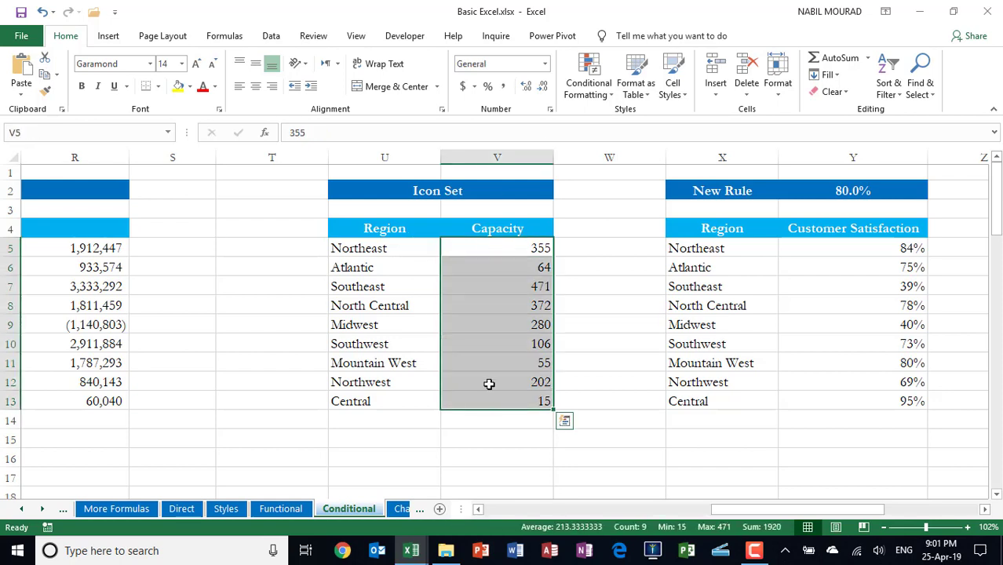
left_click(592, 90)
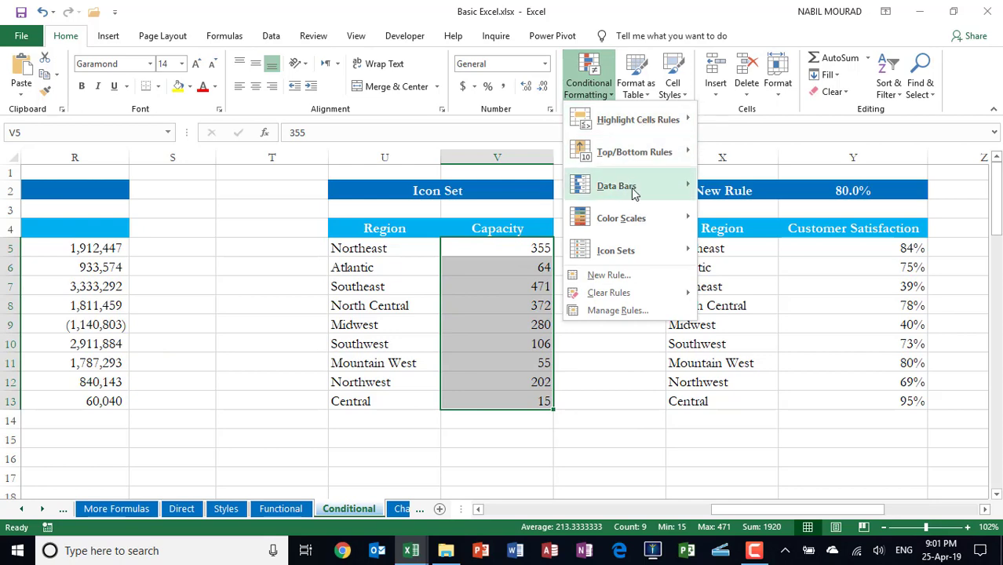
mouse_move(648, 218)
mouse_move(624, 251)
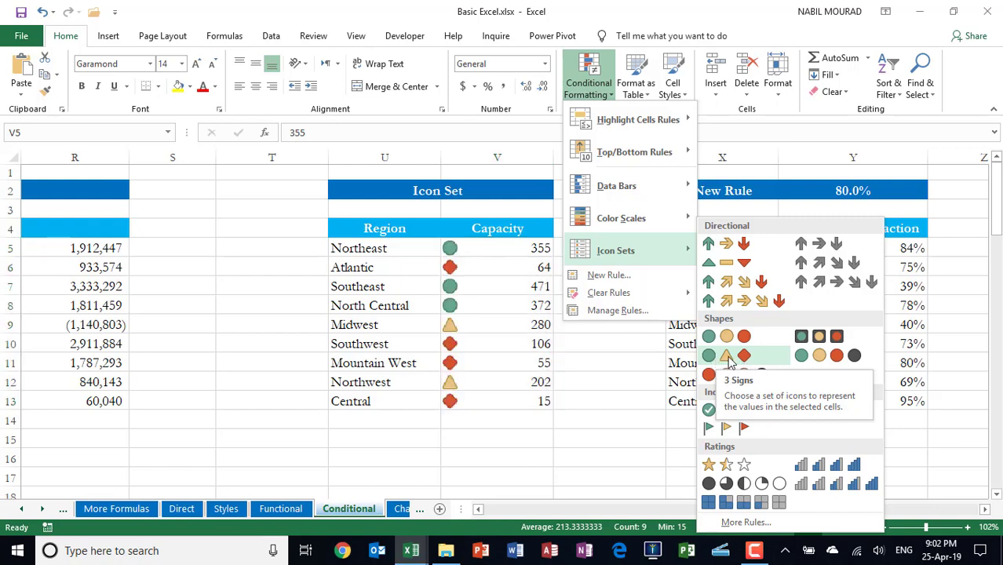
left_click(744, 359)
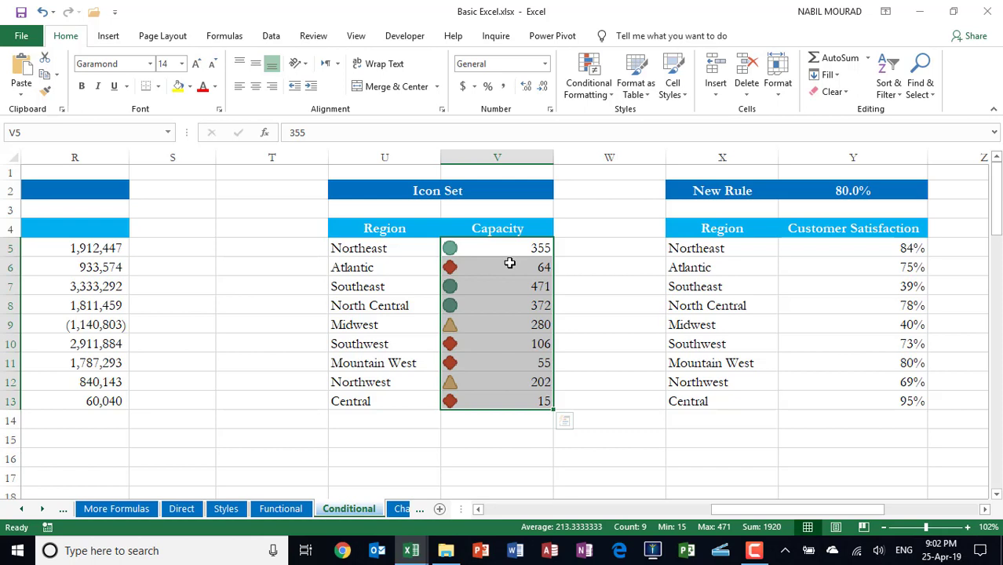
- Edit the icon set rule on V5:V13 to show only the icons, and narrow column V to about the width of its Capacity header
left_click(604, 93)
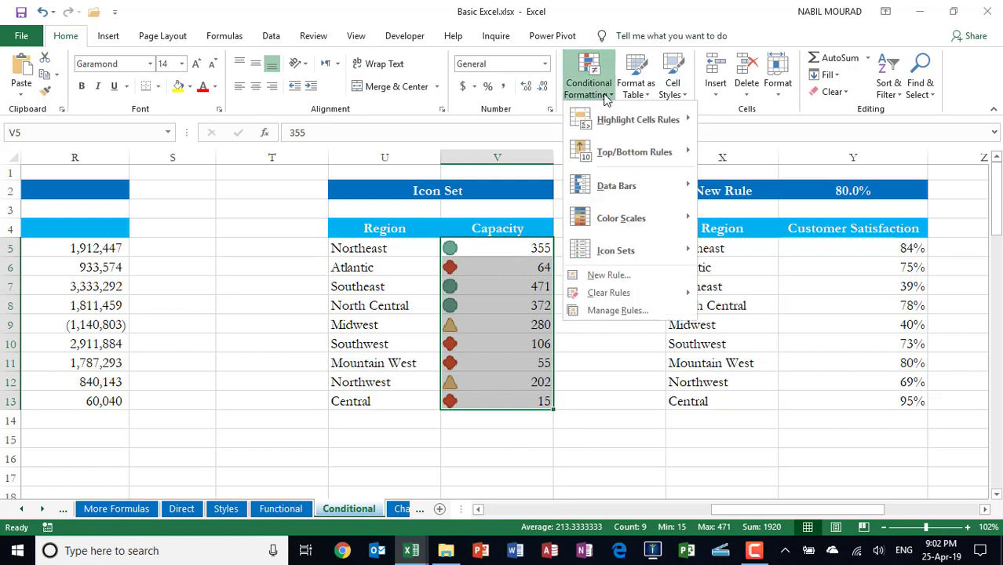
left_click(606, 311)
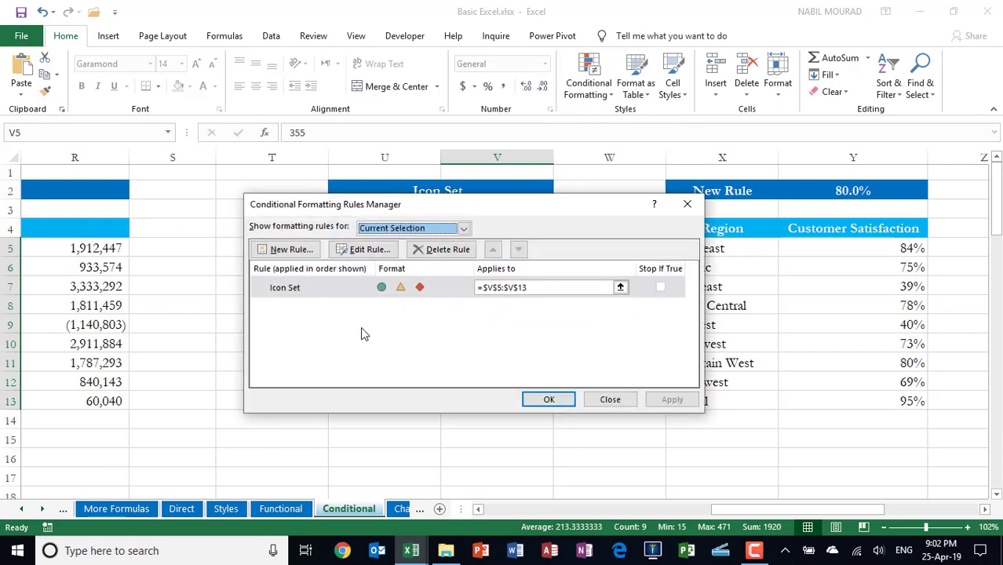
left_click(341, 291)
left_click(362, 250)
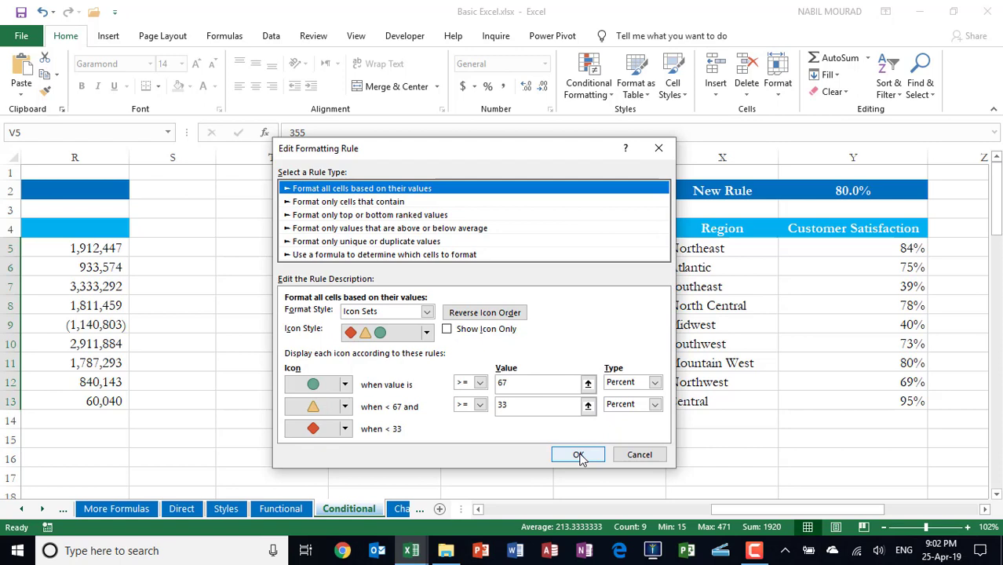
left_click(448, 330)
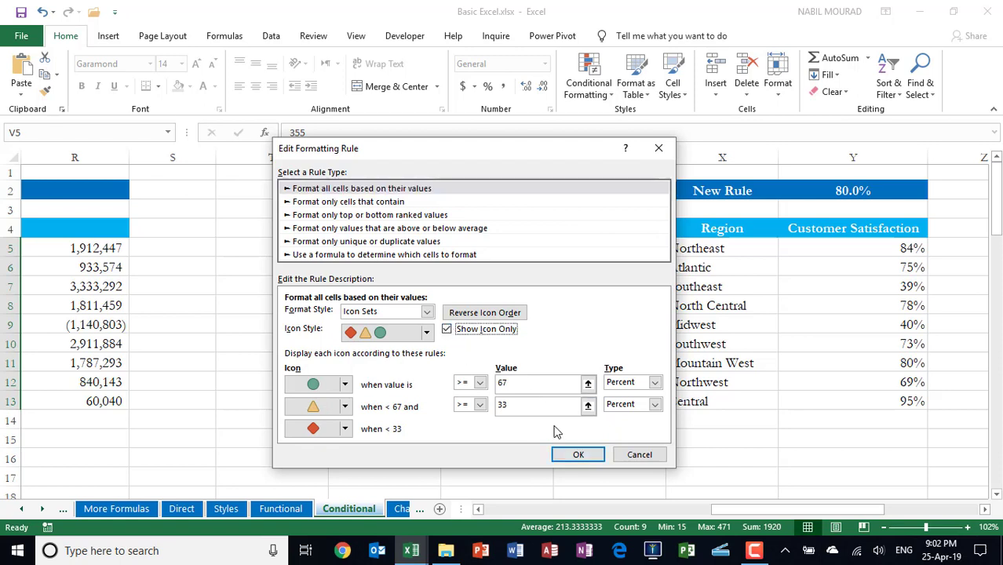
left_click(596, 461)
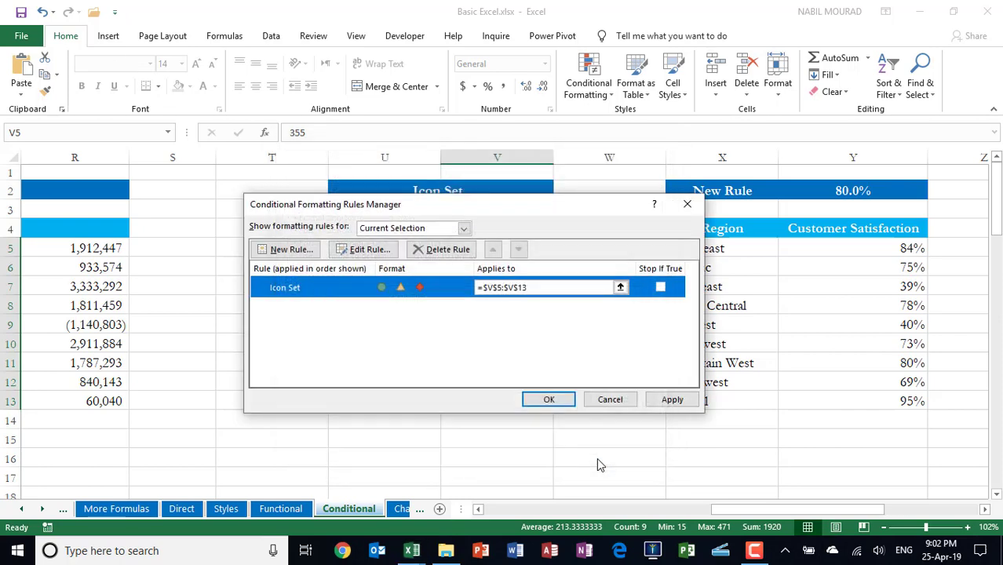
left_click(546, 399)
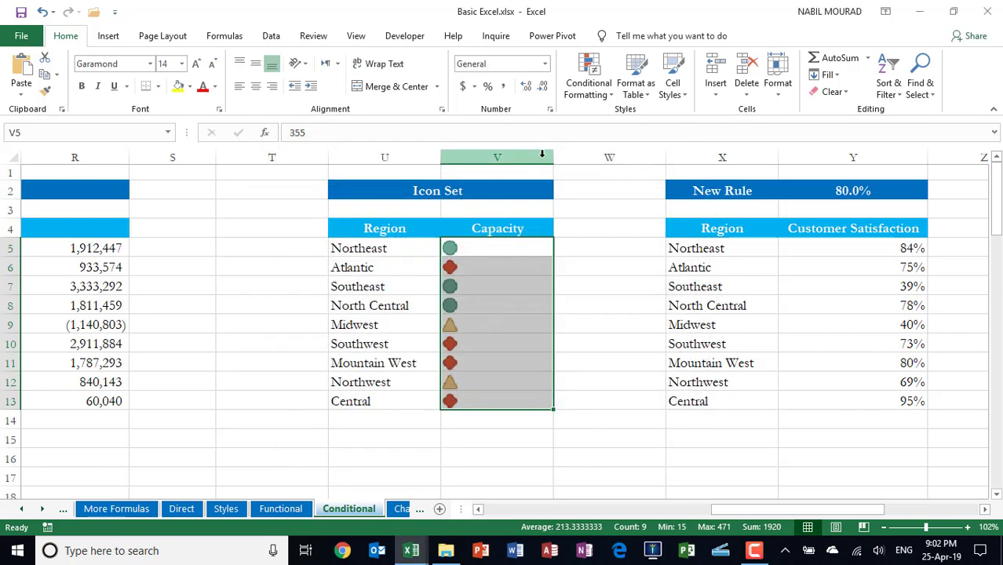
left_click_drag(553, 156, 487, 156)
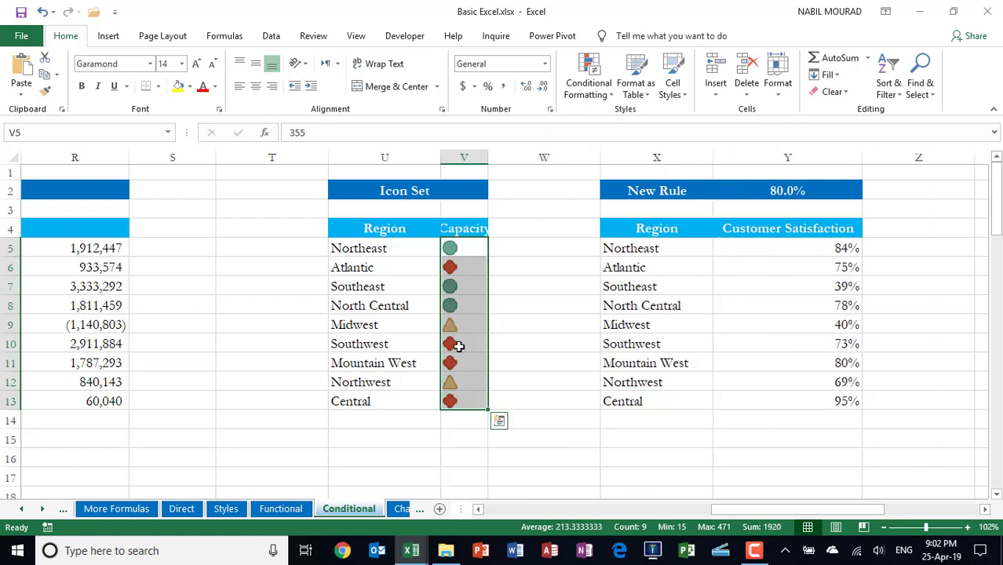